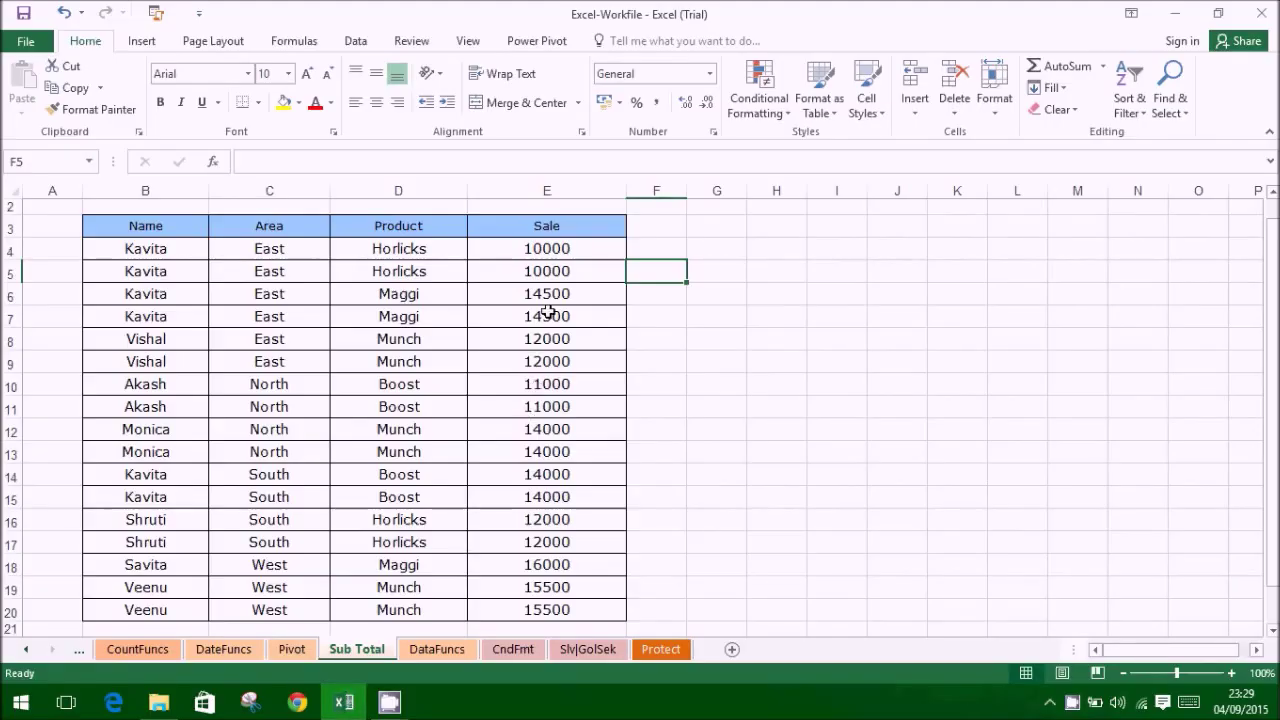
# Select the Sale values E4:E20 and preview the Highlight Cells Rules, Data Bars, Color Scales and Icon Sets menus
pyautogui.moveTo(565, 250); pyautogui.dragTo(572, 607)
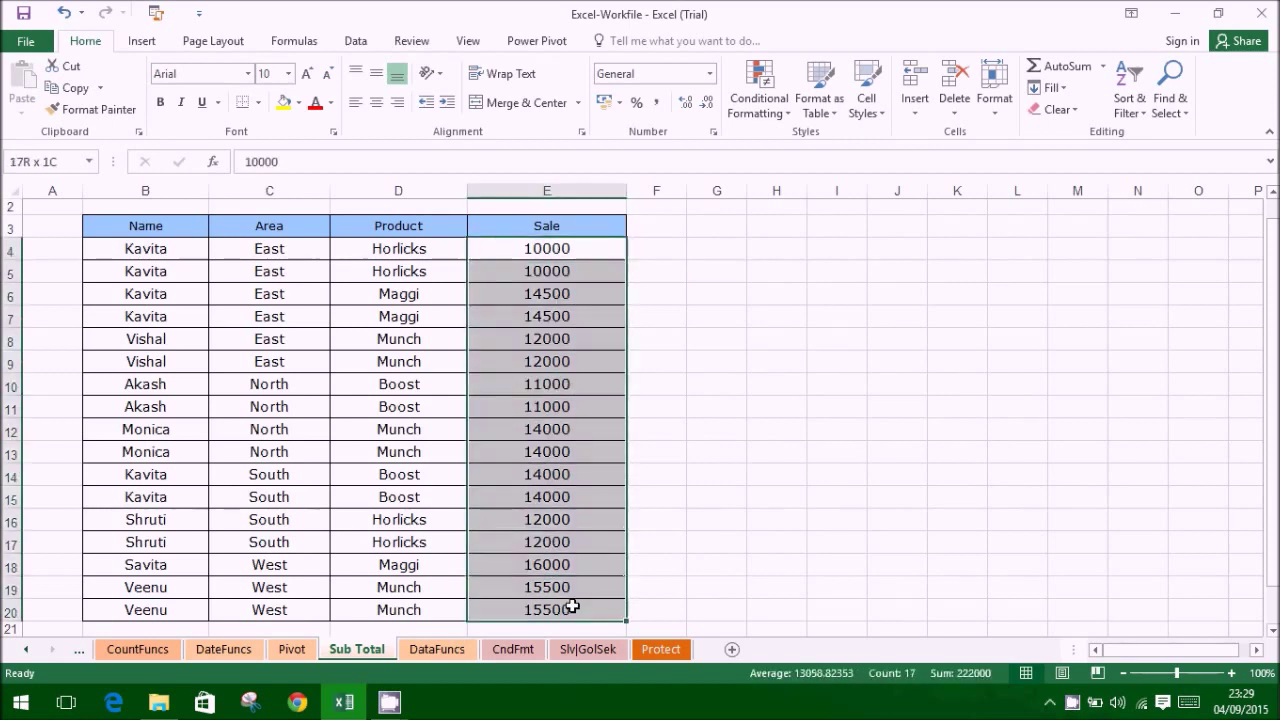
pyautogui.click(760, 108)
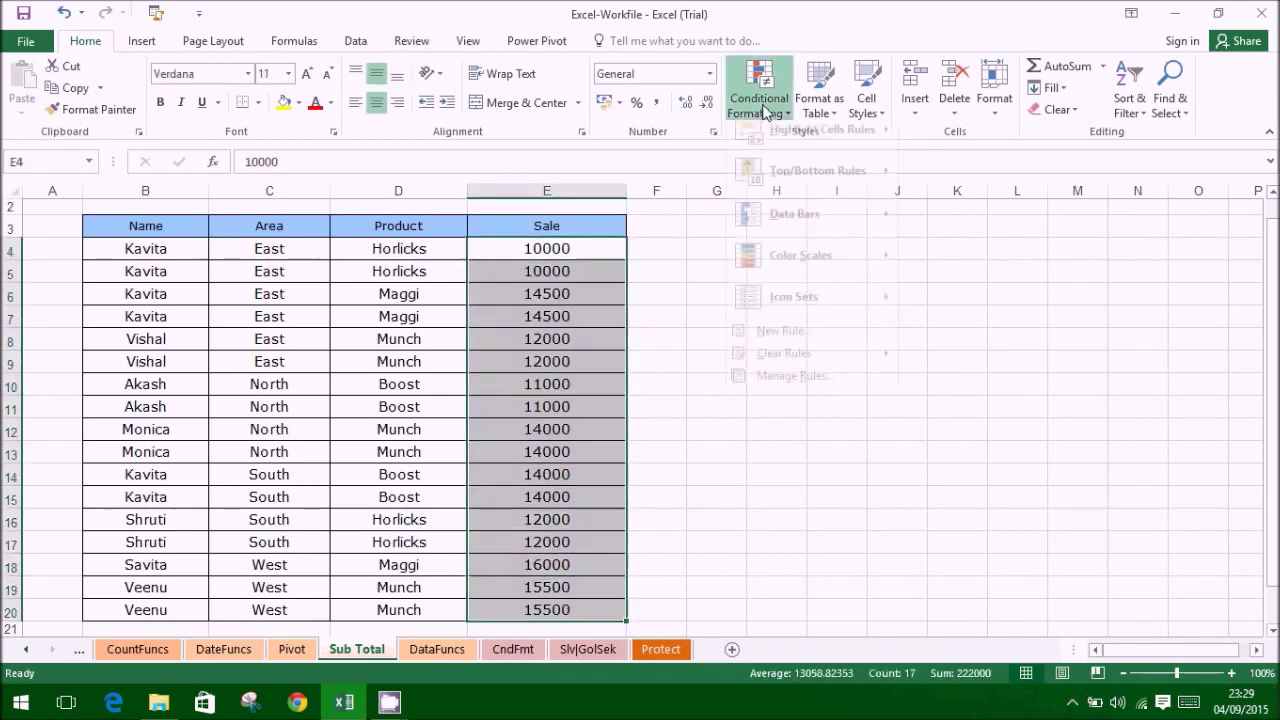
pyautogui.moveTo(848, 143)
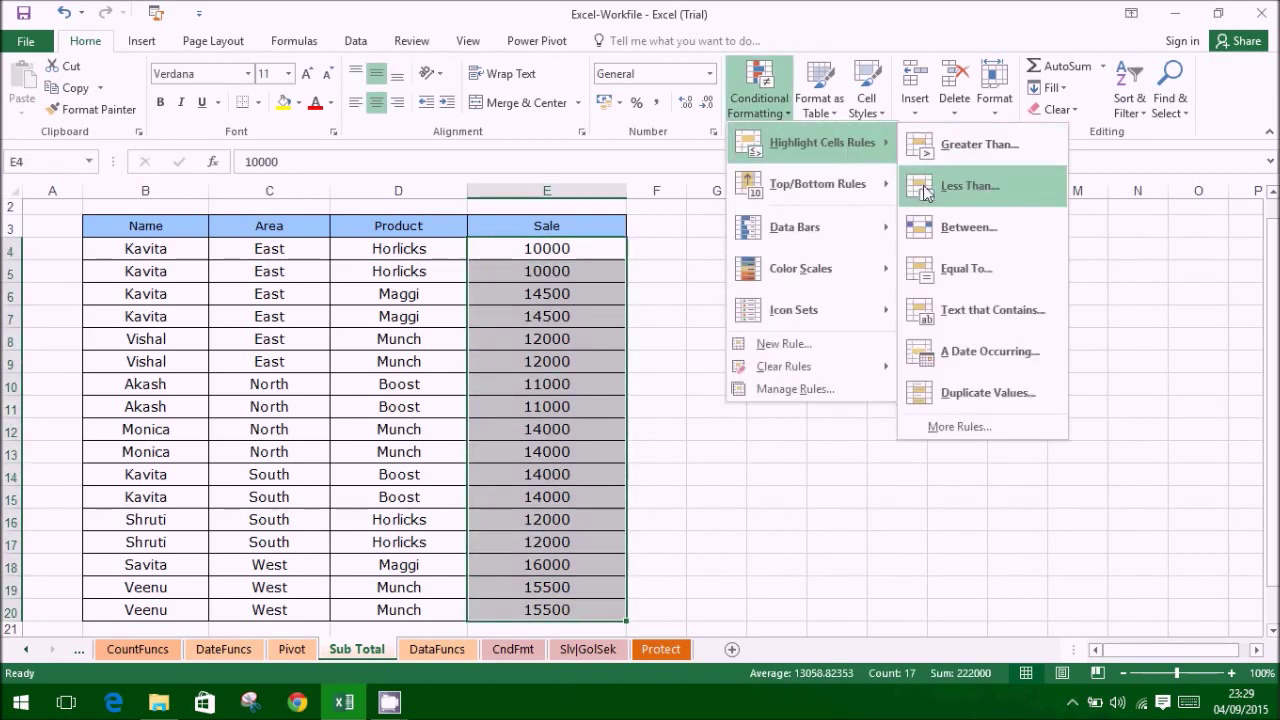
pyautogui.moveTo(864, 184)
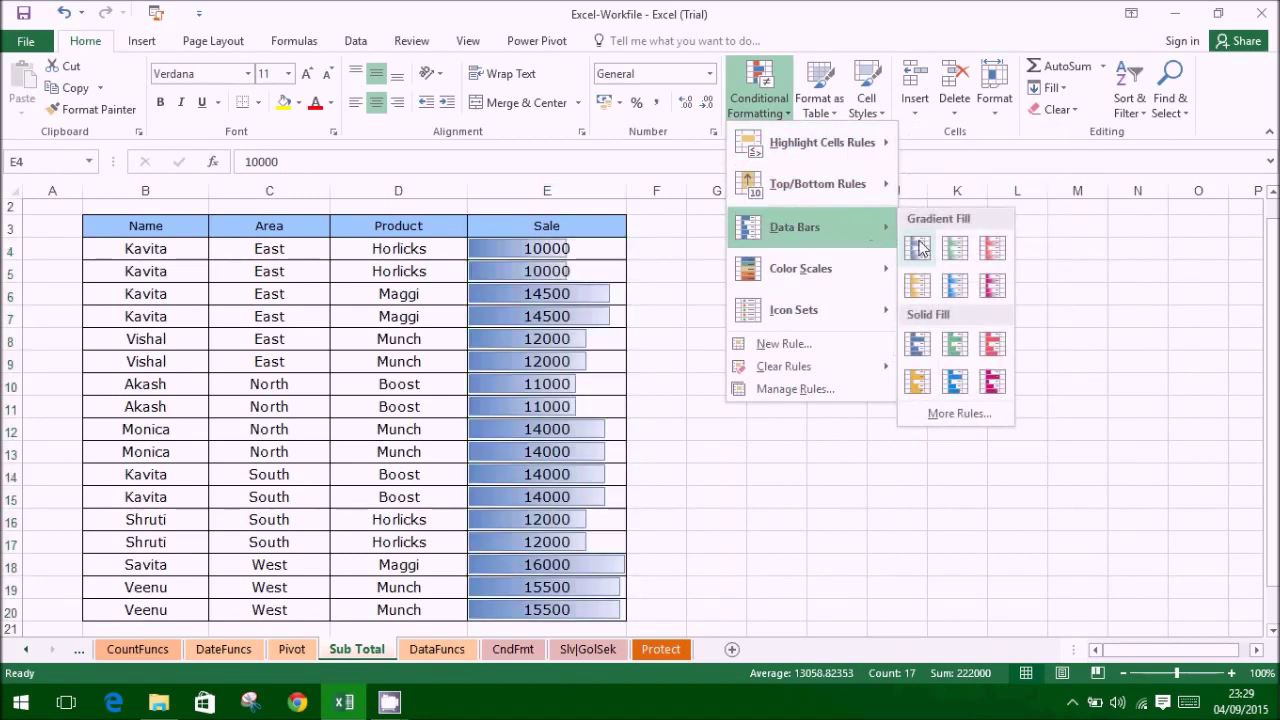
pyautogui.moveTo(862, 287)
pyautogui.moveTo(869, 227)
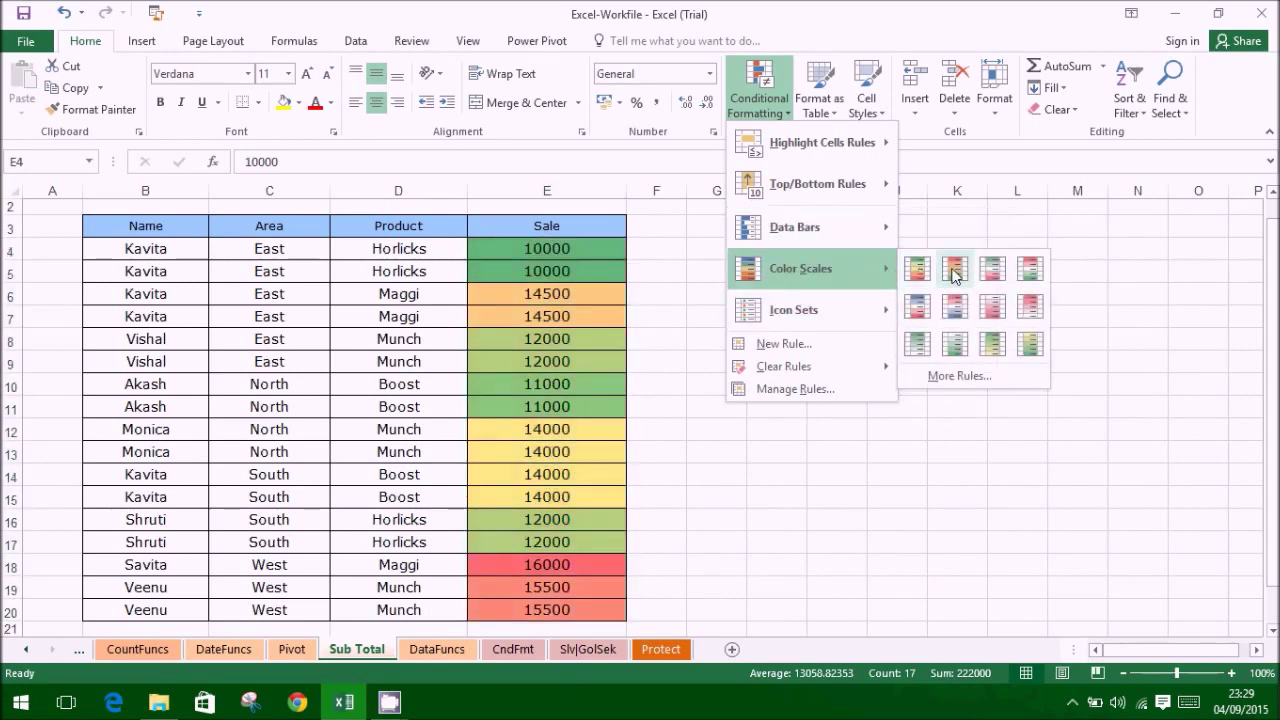
pyautogui.moveTo(858, 325)
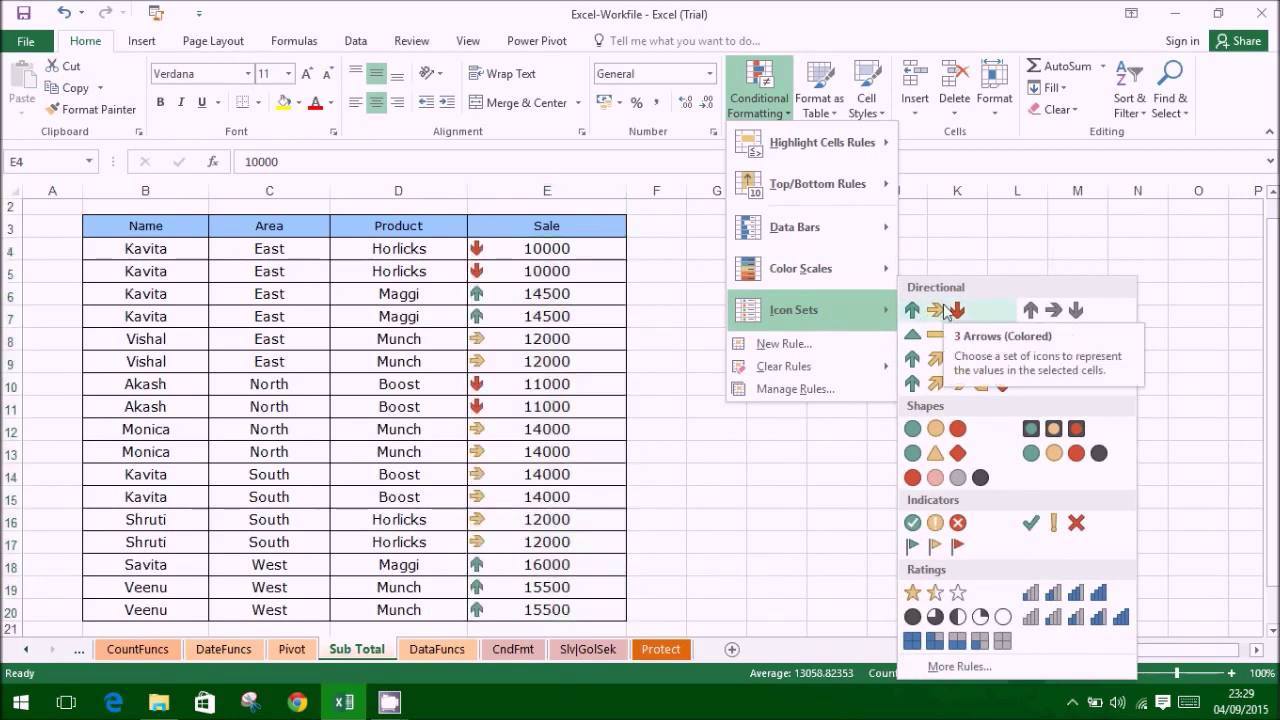
# Add a new 2-Color Scale rule with a light blue minimum and olive green maximum
pyautogui.click(783, 344)
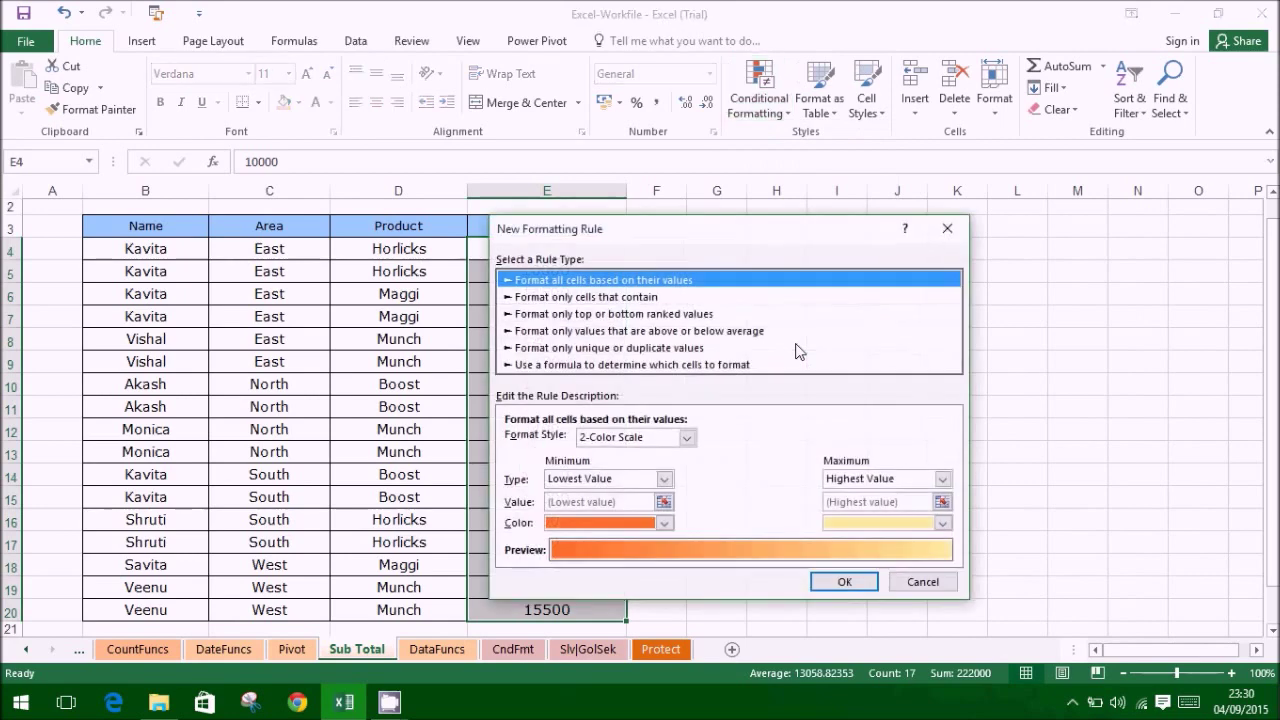
pyautogui.moveTo(712, 232); pyautogui.dragTo(875, 156)
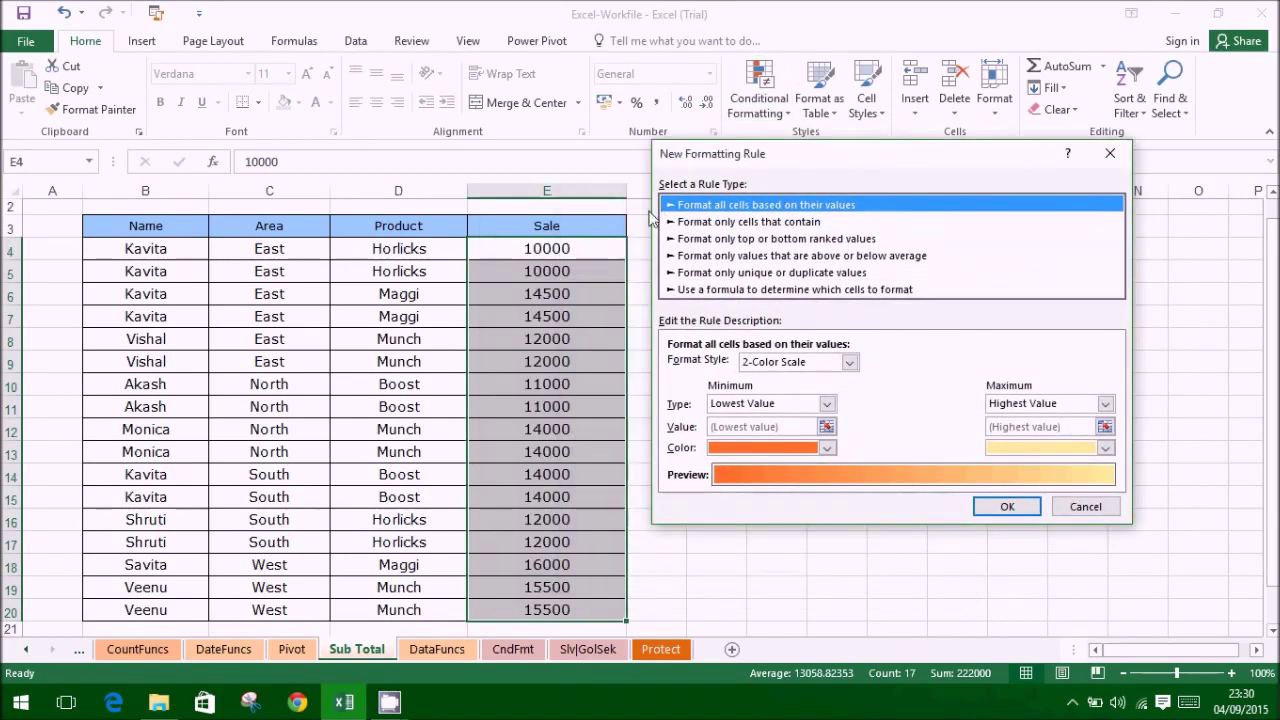
pyautogui.moveTo(849, 157); pyautogui.dragTo(863, 252)
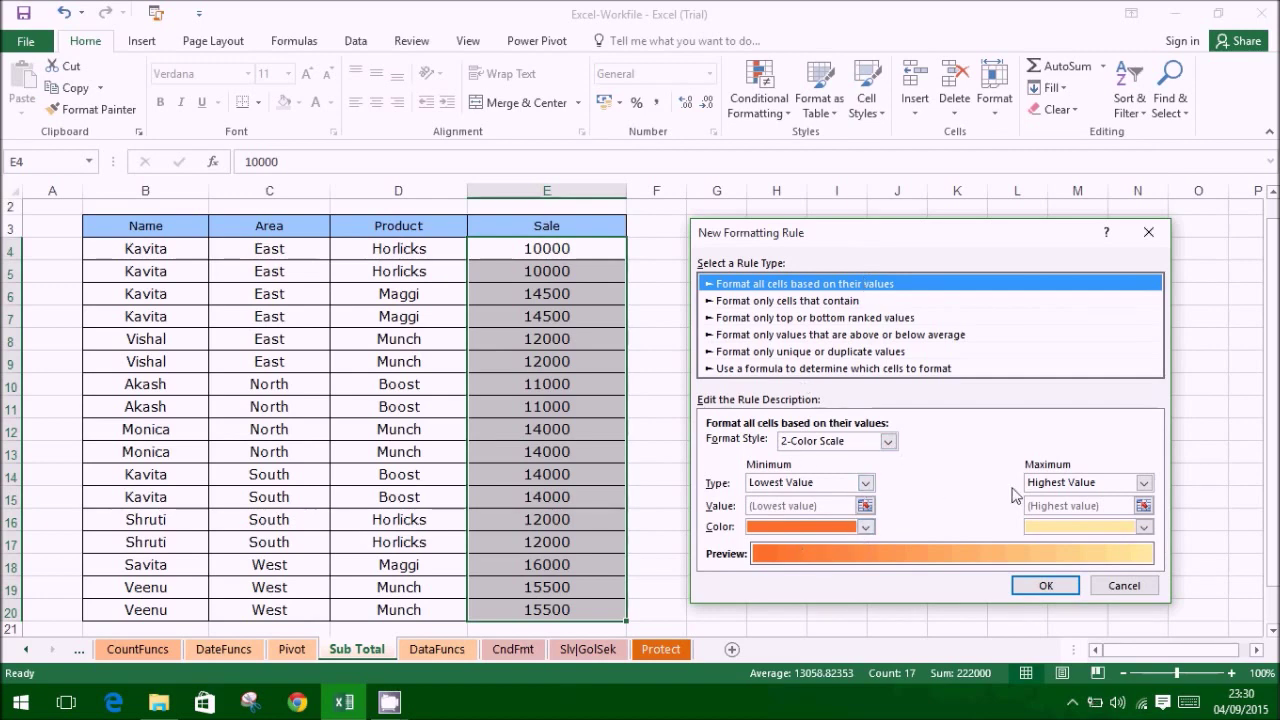
pyautogui.click(867, 528)
pyautogui.click(801, 416)
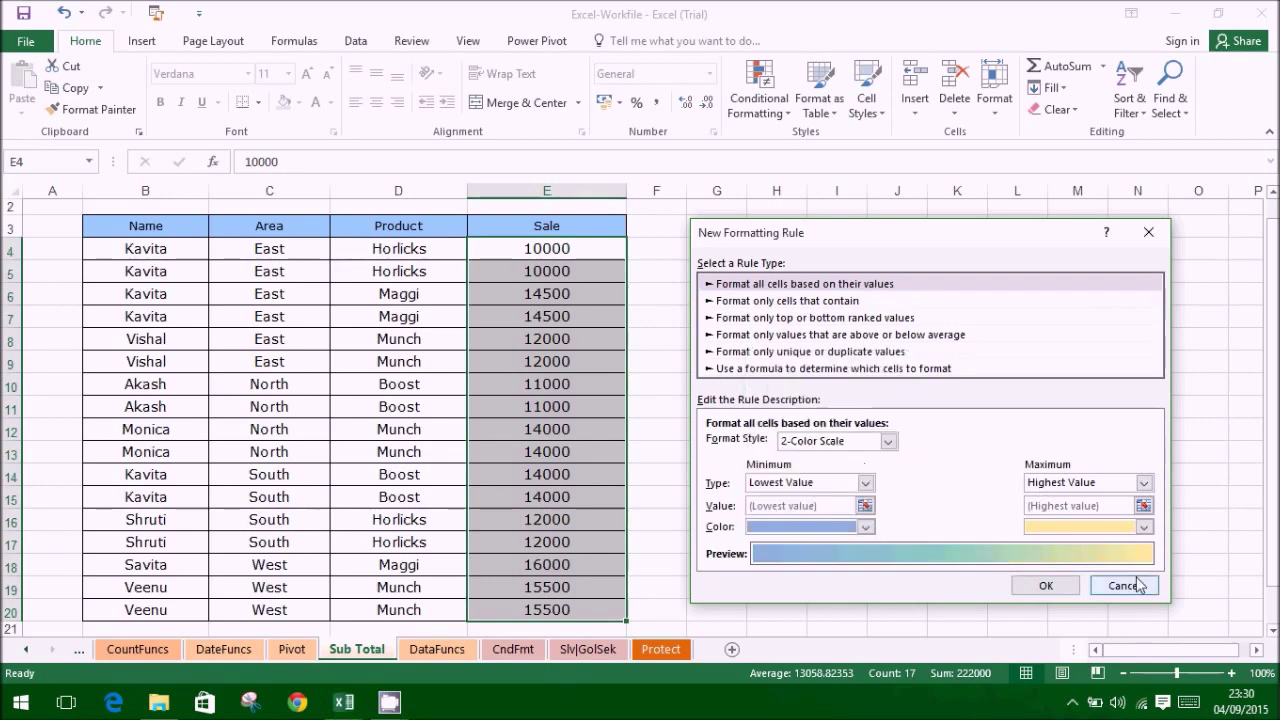
pyautogui.click(1144, 527)
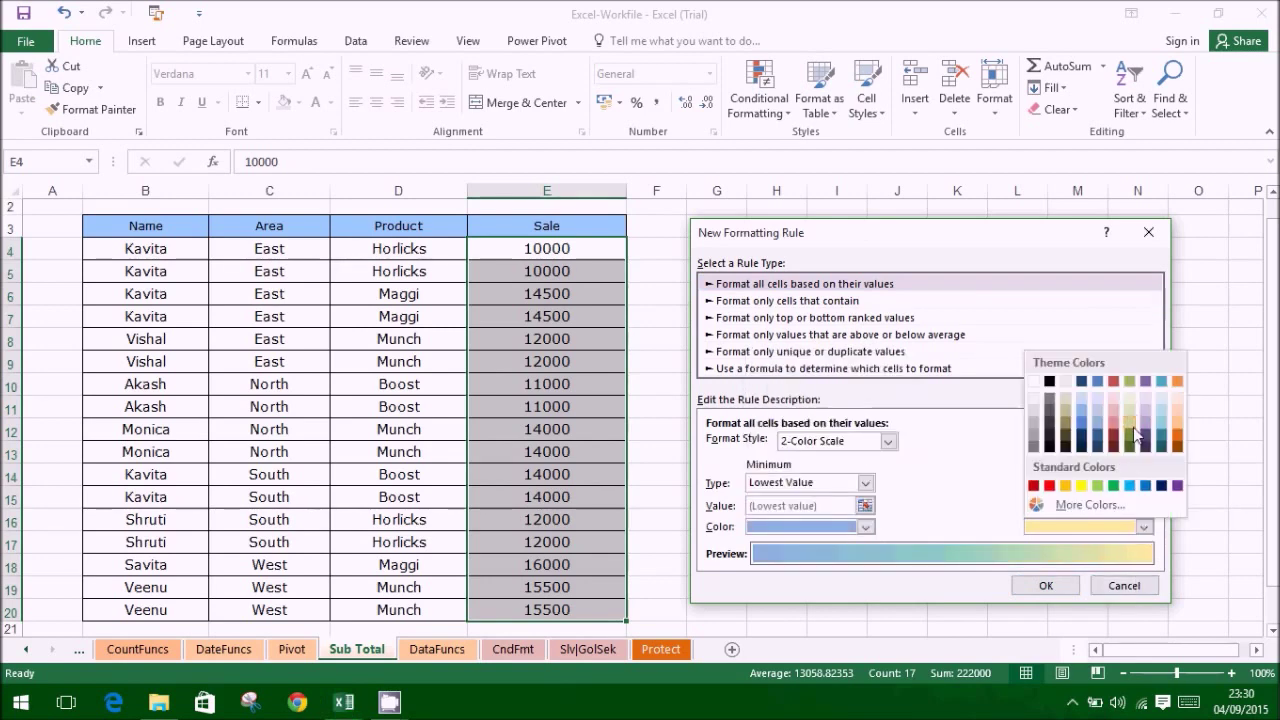
pyautogui.click(1129, 440)
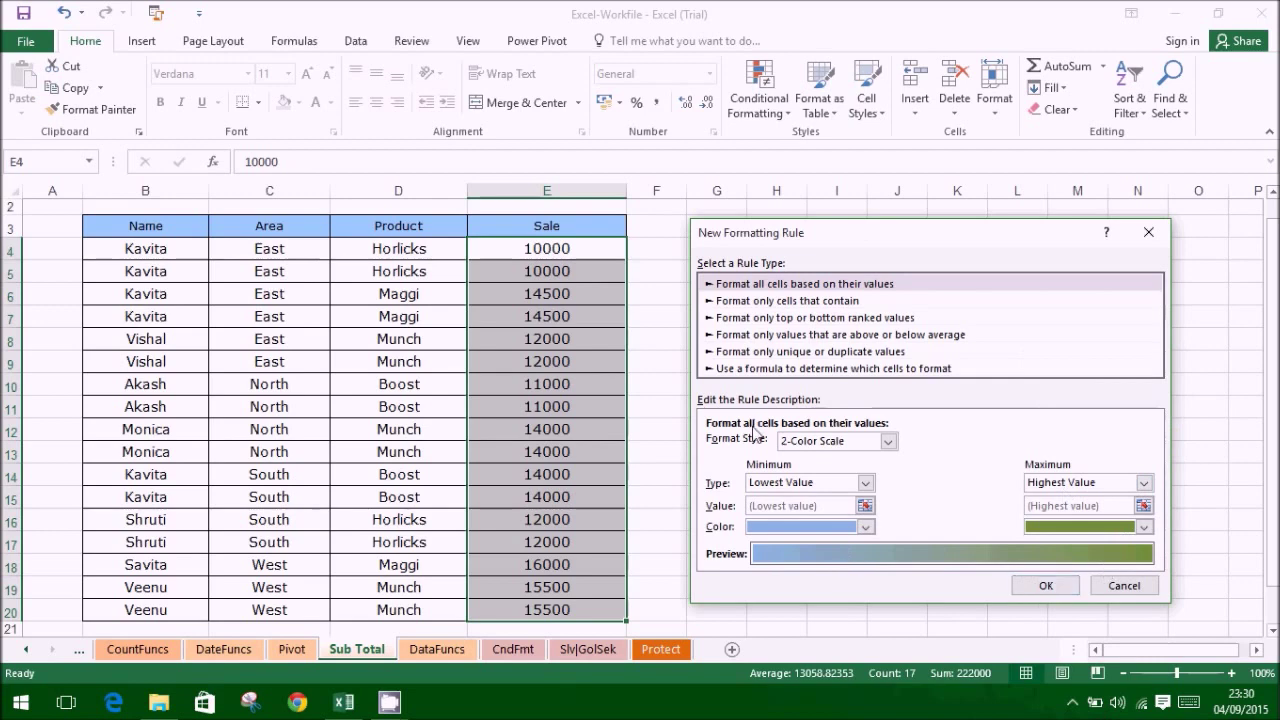
pyautogui.click(1057, 591)
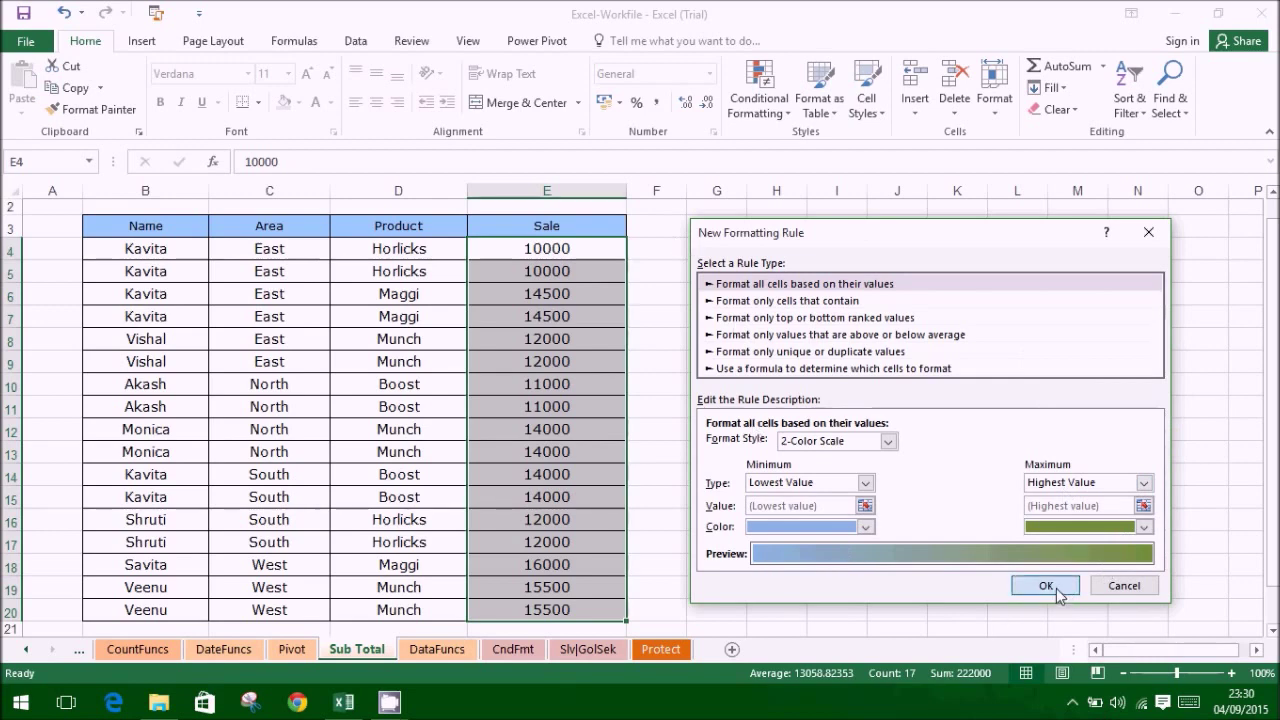
pyautogui.click(737, 410)
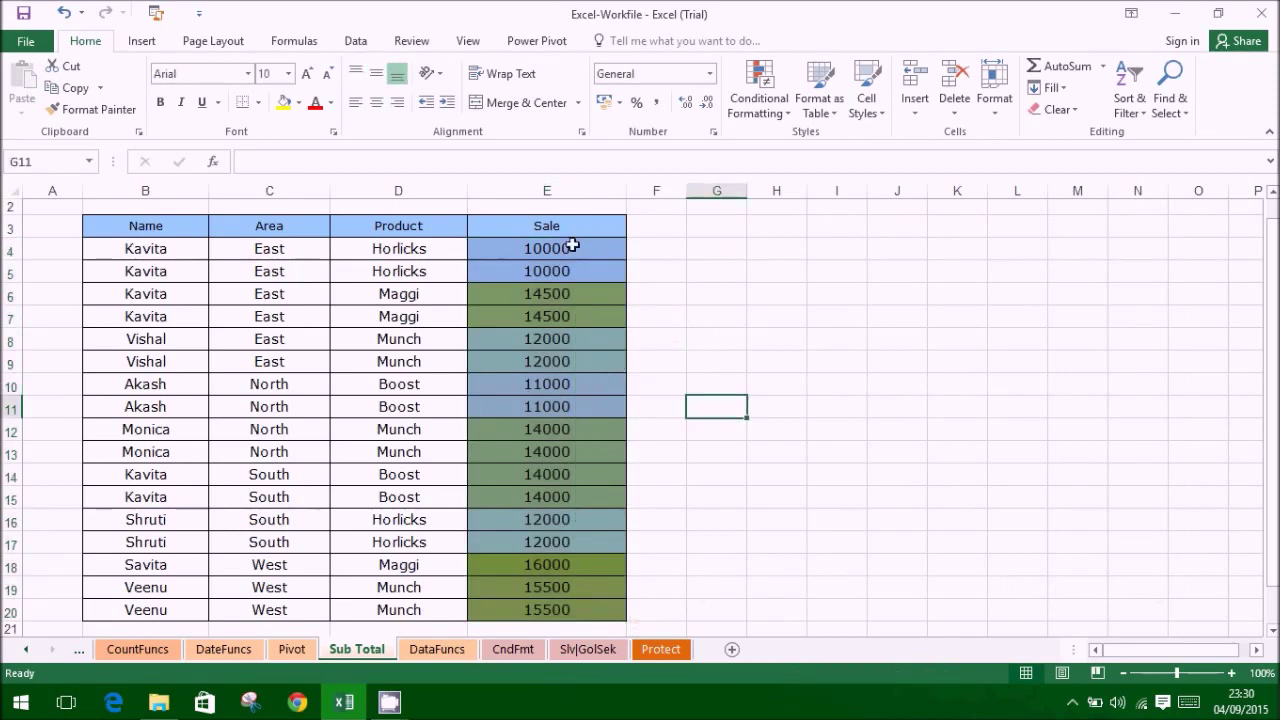
# Reselect E4:E20 and open the Graded Color Scale rule for editing in Manage Rules
pyautogui.moveTo(572, 245); pyautogui.dragTo(605, 545)
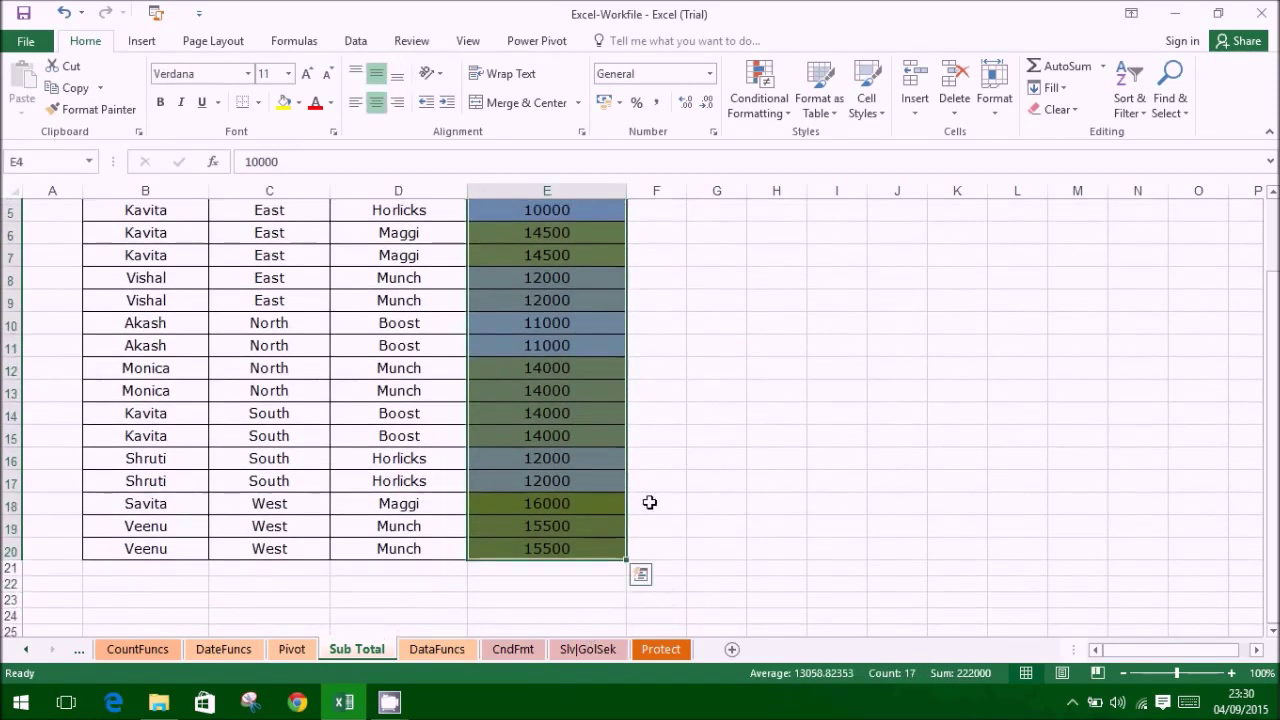
pyautogui.scroll(1, 649, 502)
pyautogui.click(759, 90)
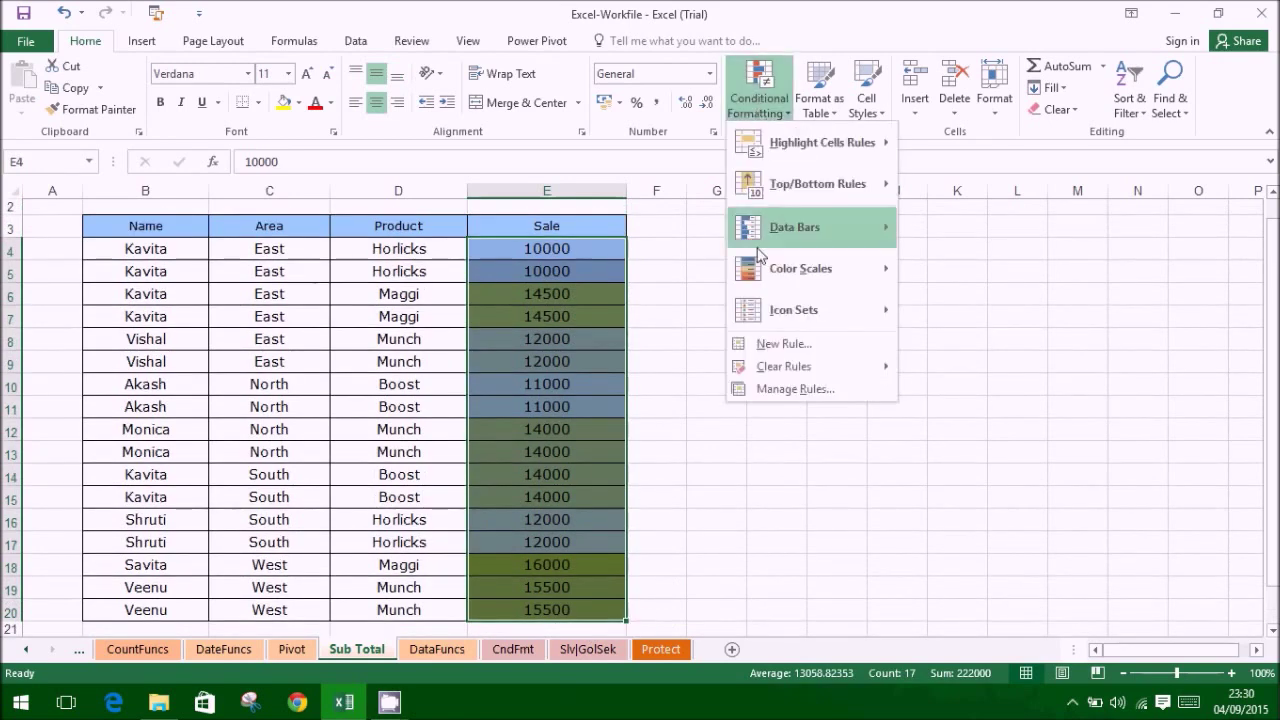
pyautogui.click(789, 388)
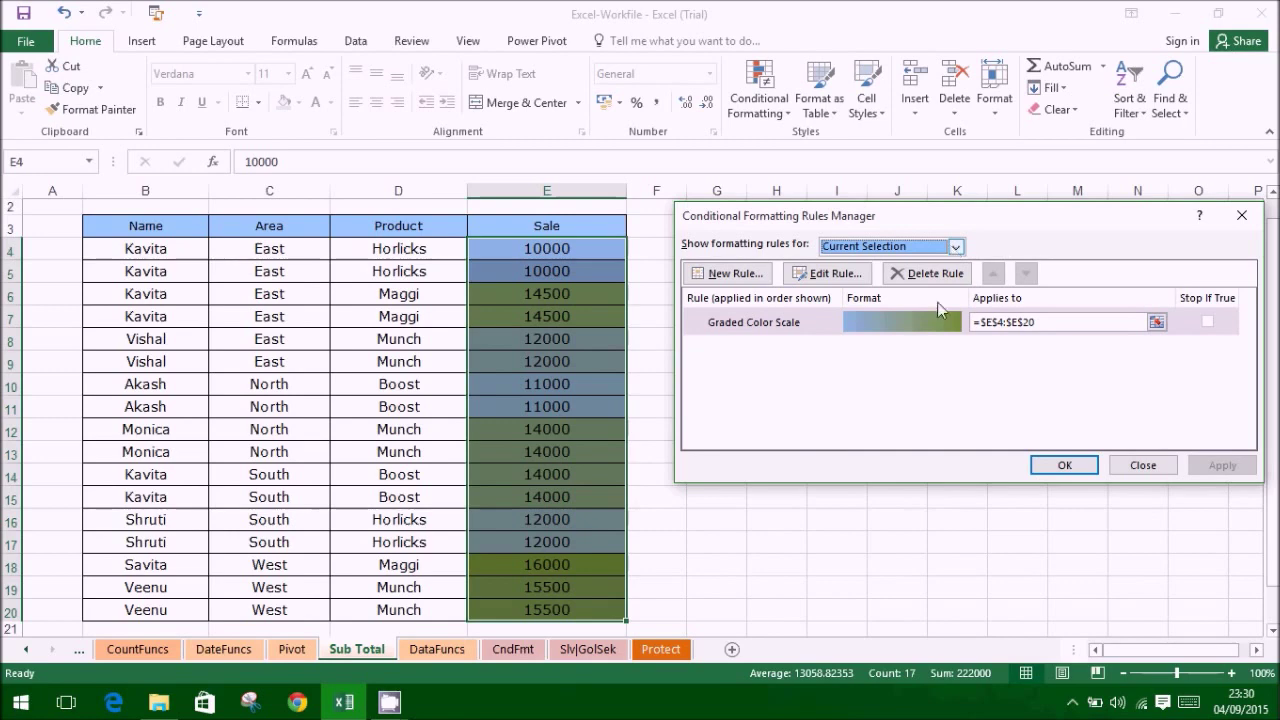
pyautogui.click(910, 322)
pyautogui.click(828, 273)
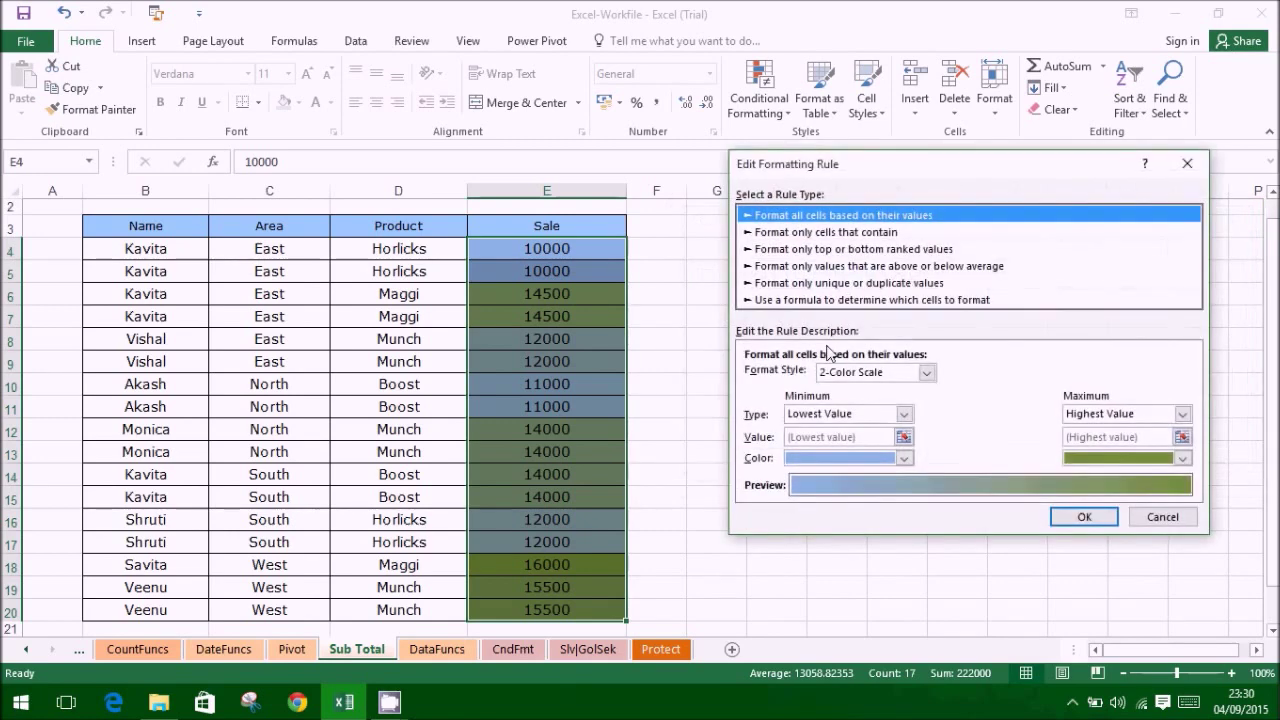
# Change the rule to a 3-Color Scale with a red midpoint and apply it
pyautogui.click(927, 373)
pyautogui.click(896, 404)
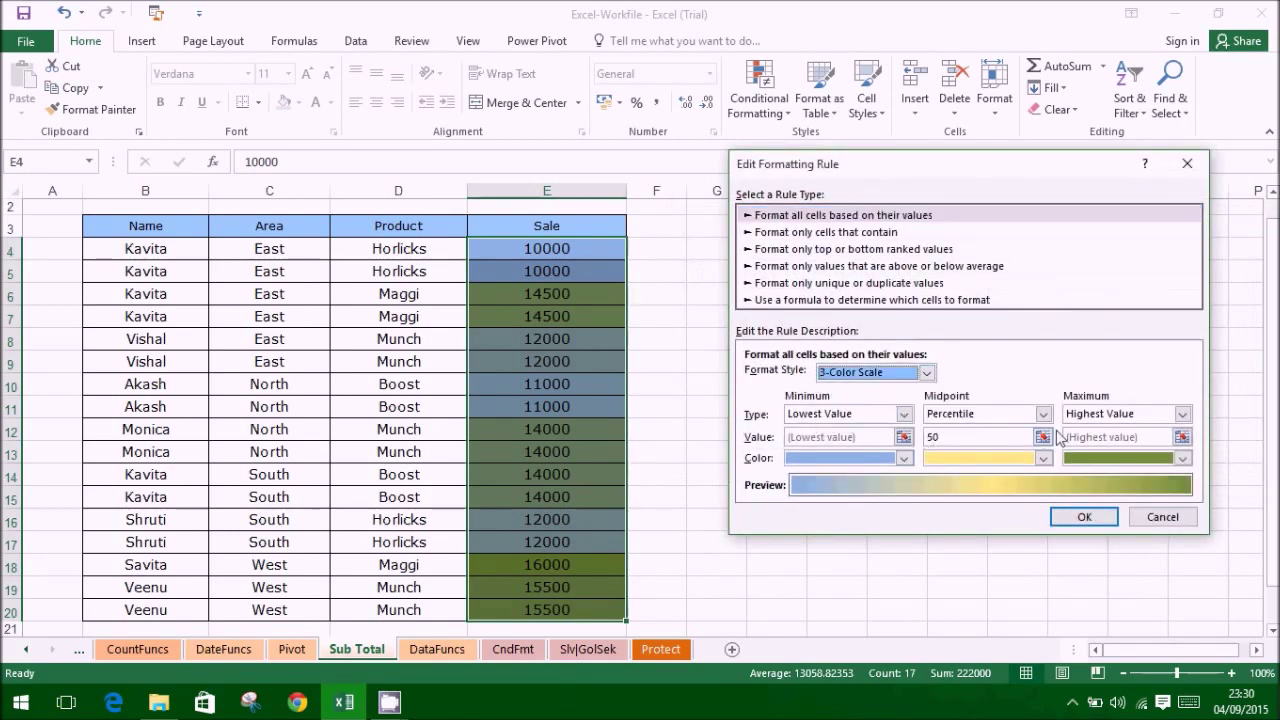
pyautogui.click(1041, 458)
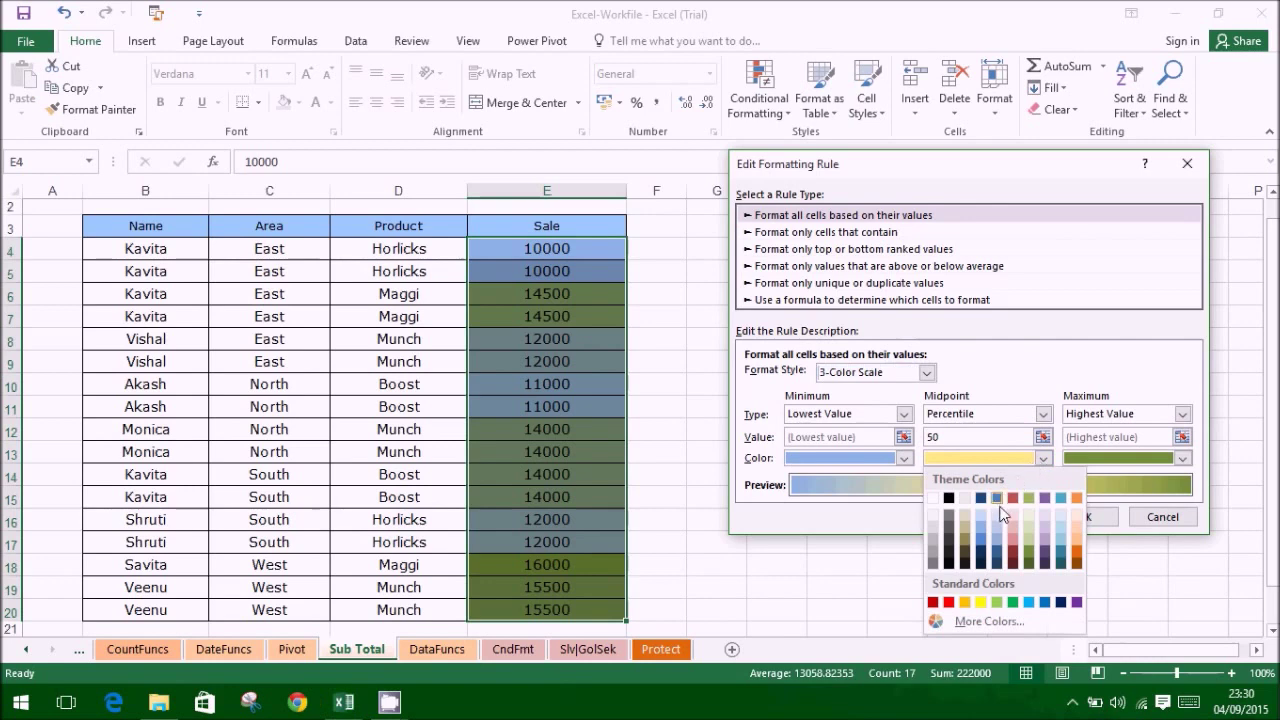
pyautogui.click(949, 602)
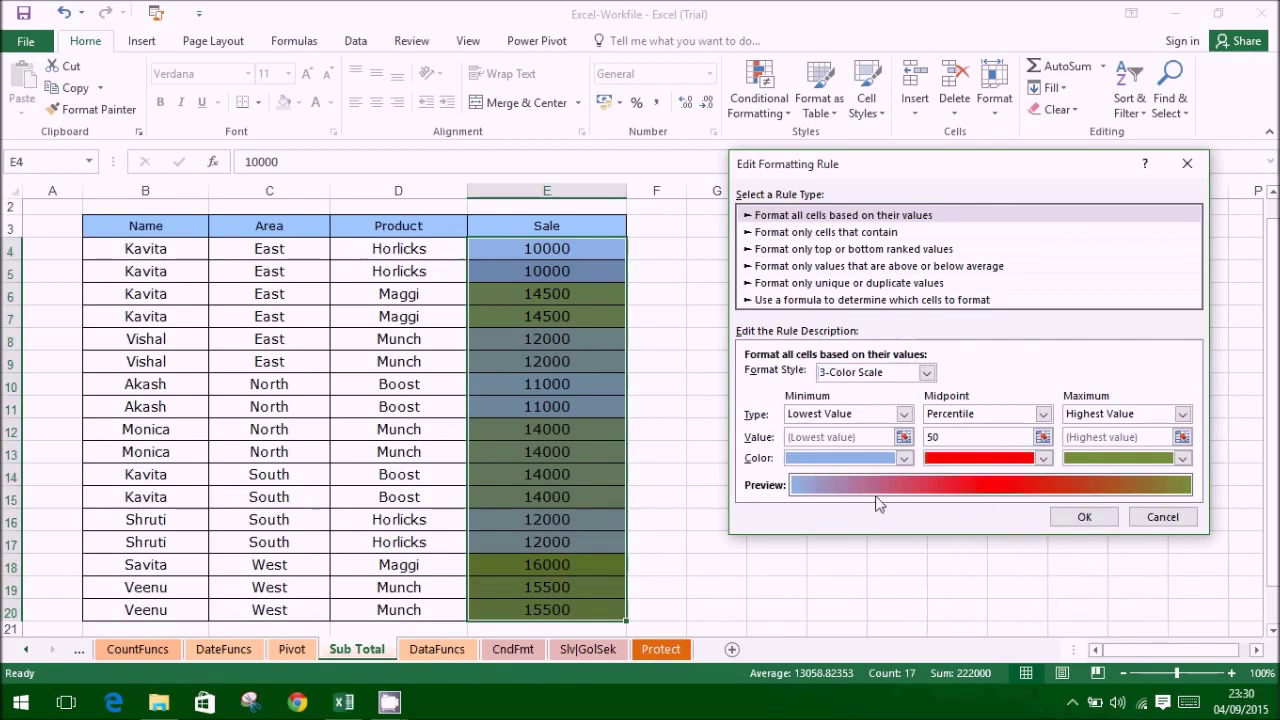
pyautogui.click(1069, 522)
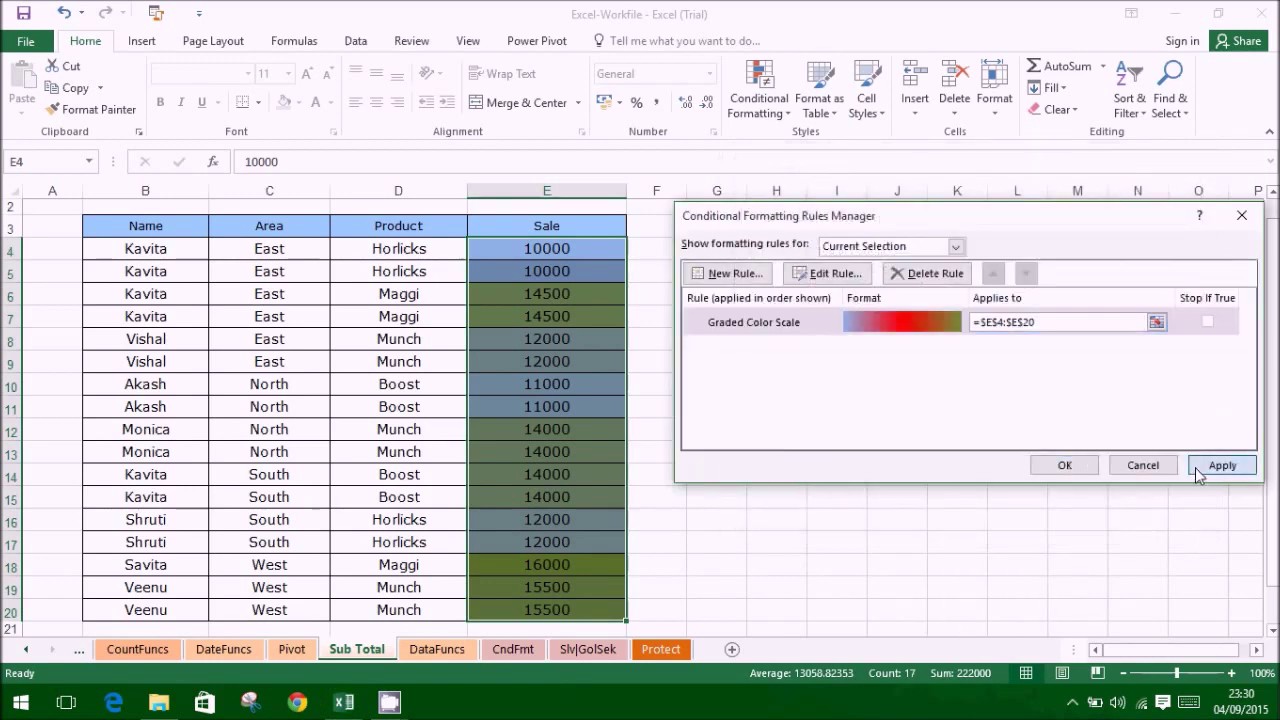
pyautogui.click(1200, 467)
# Change the rule to data bars with a dark red fill and no border
pyautogui.click(836, 275)
pyautogui.click(914, 371)
pyautogui.click(906, 423)
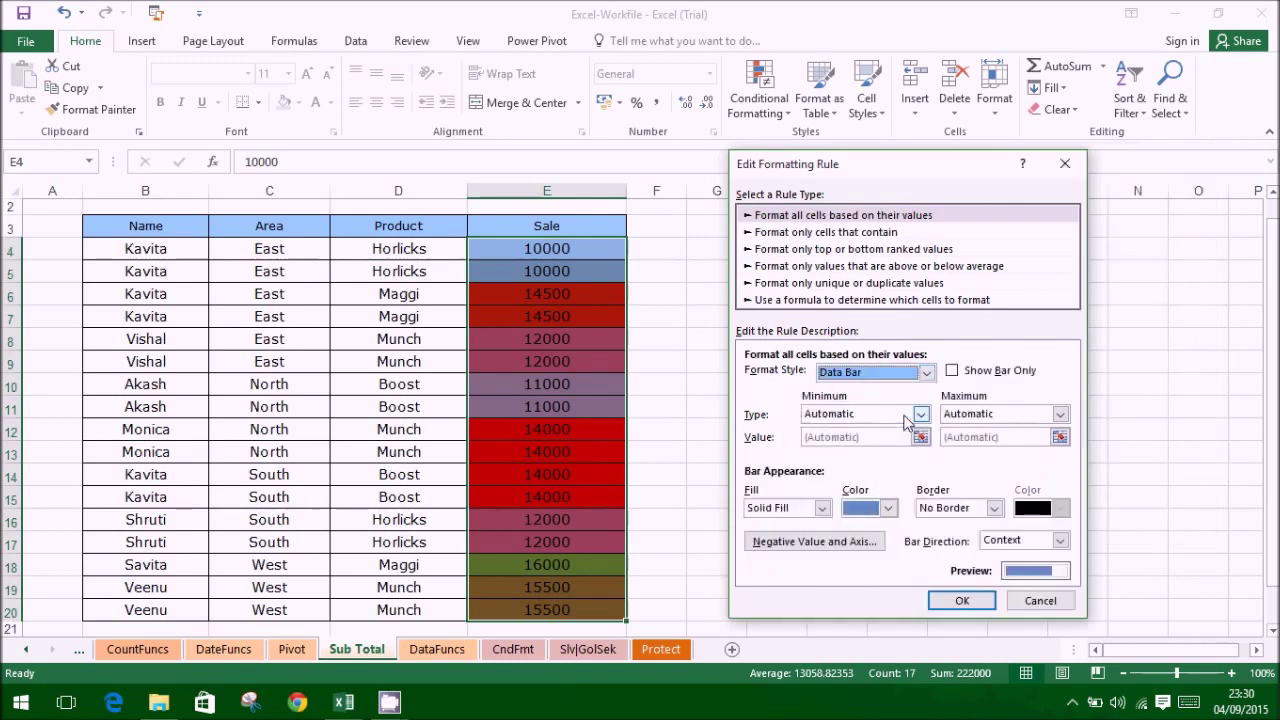
pyautogui.click(888, 508)
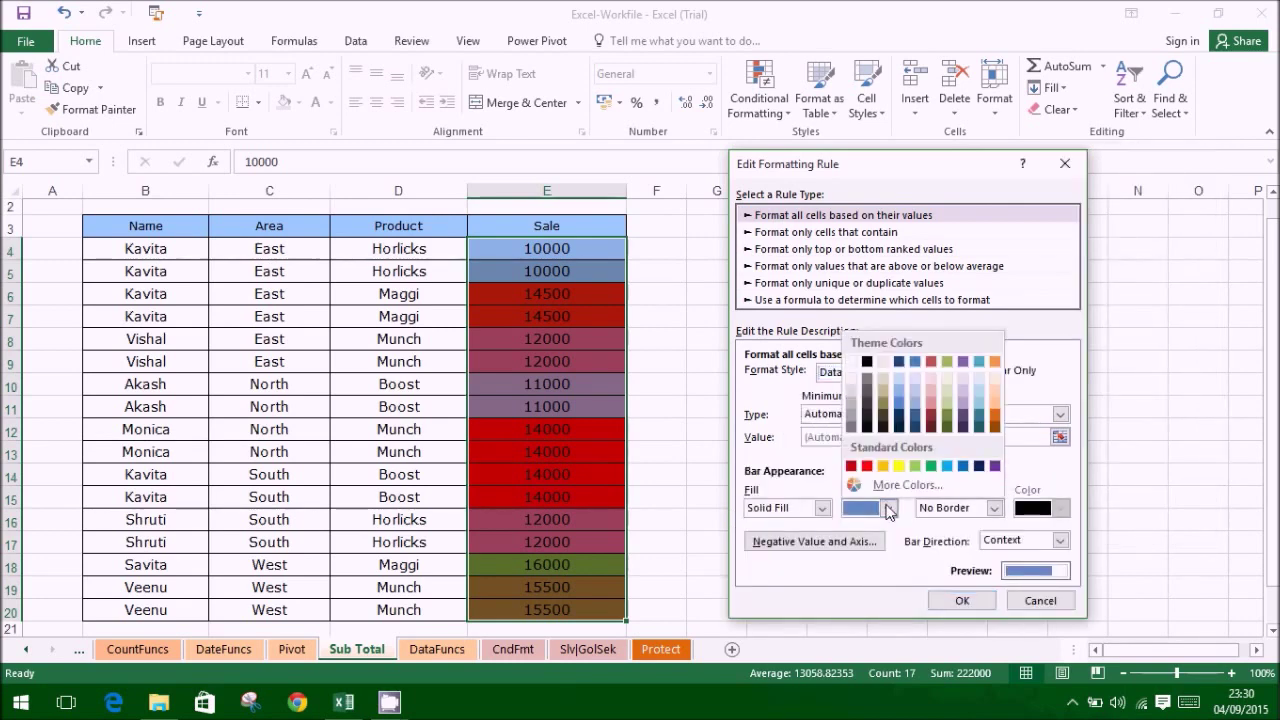
pyautogui.click(931, 417)
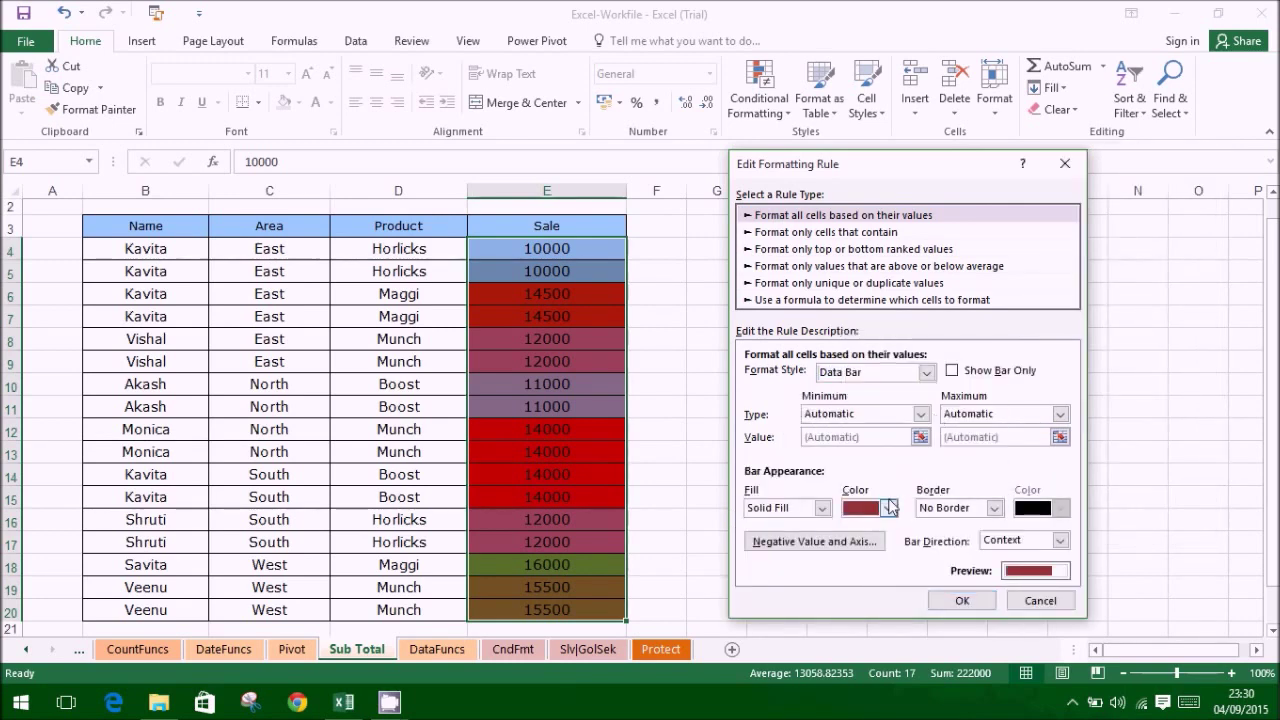
pyautogui.click(993, 508)
pyautogui.click(996, 502)
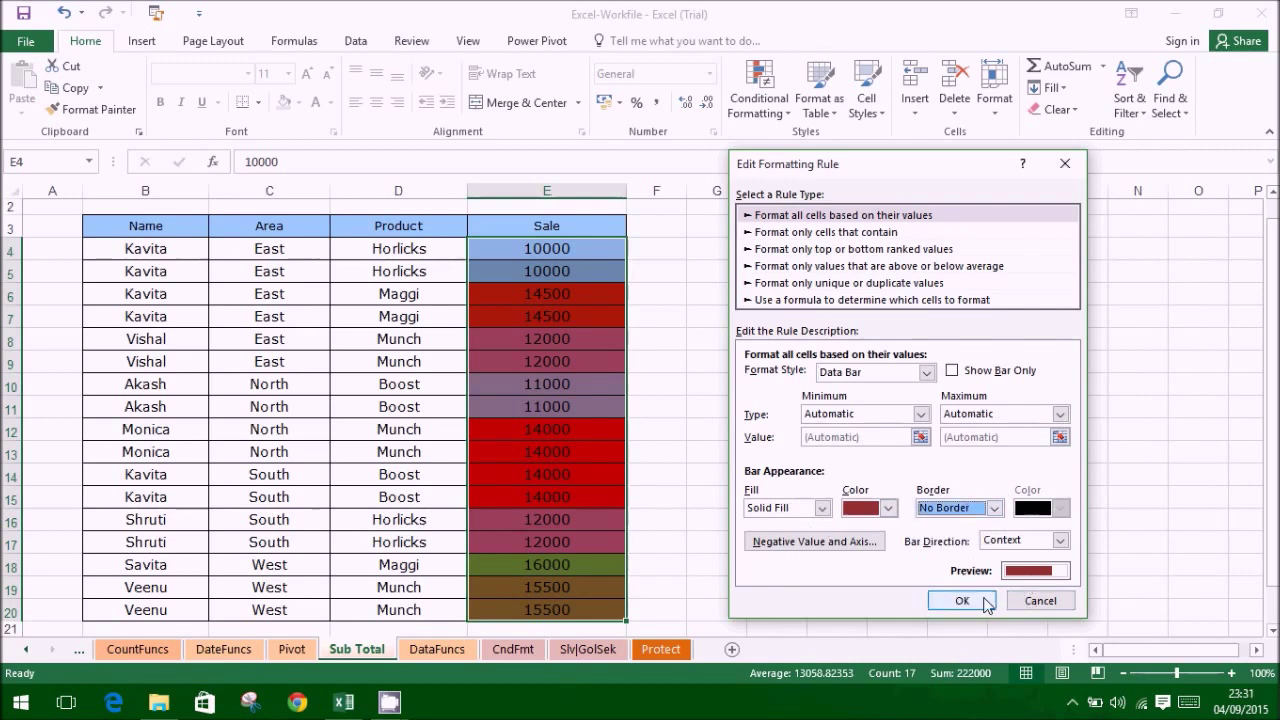
# Tick Show Bar Only to hide the sale numbers and apply the data bar rule
pyautogui.click(919, 414)
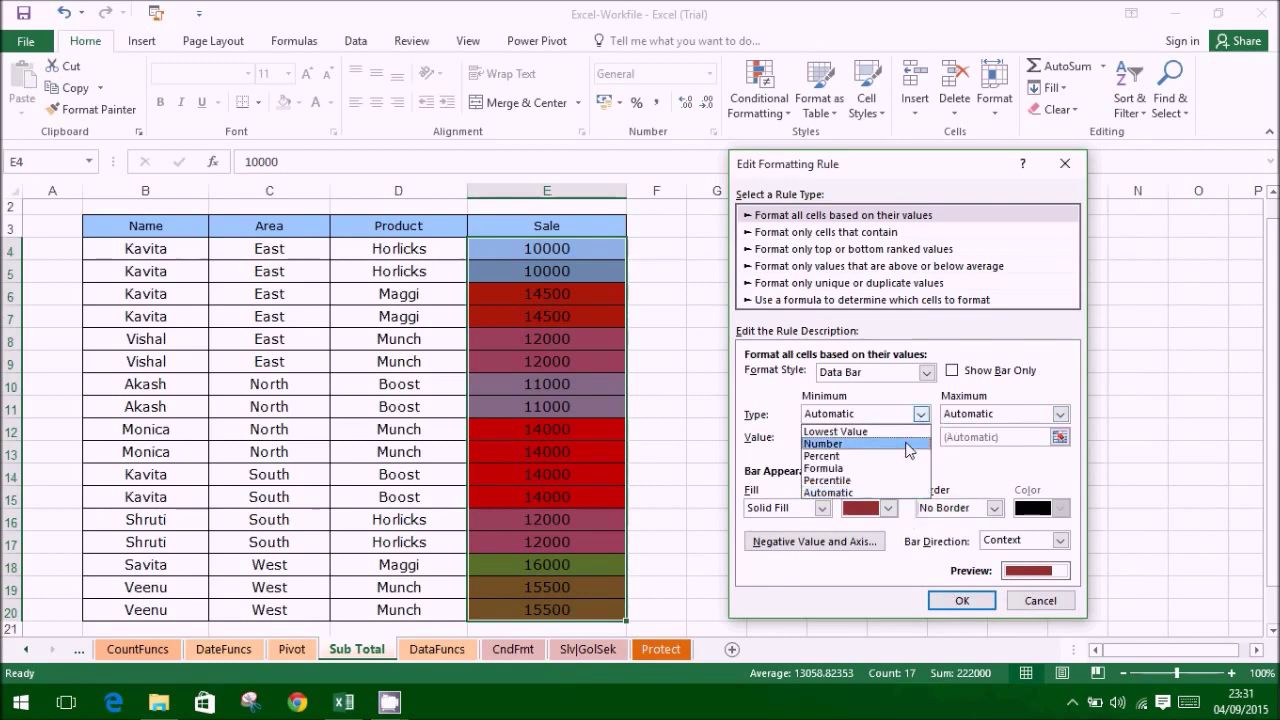
pyautogui.click(951, 370)
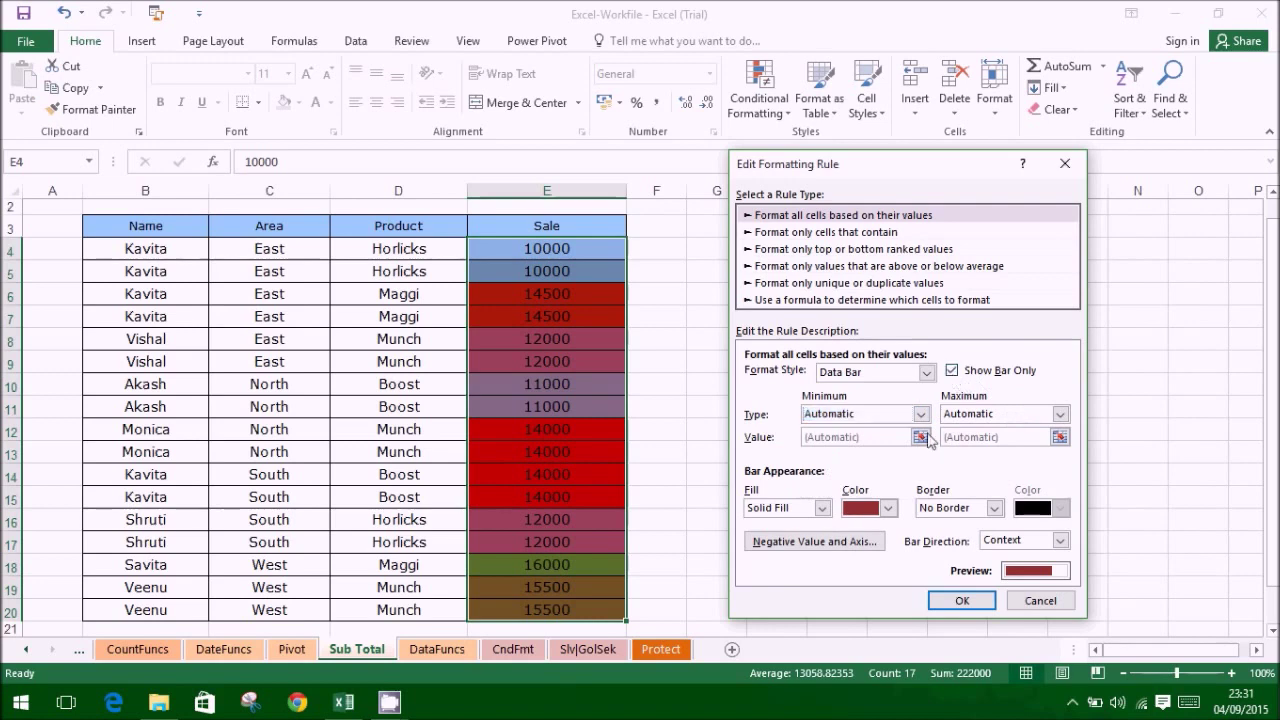
pyautogui.click(960, 600)
pyautogui.click(1190, 467)
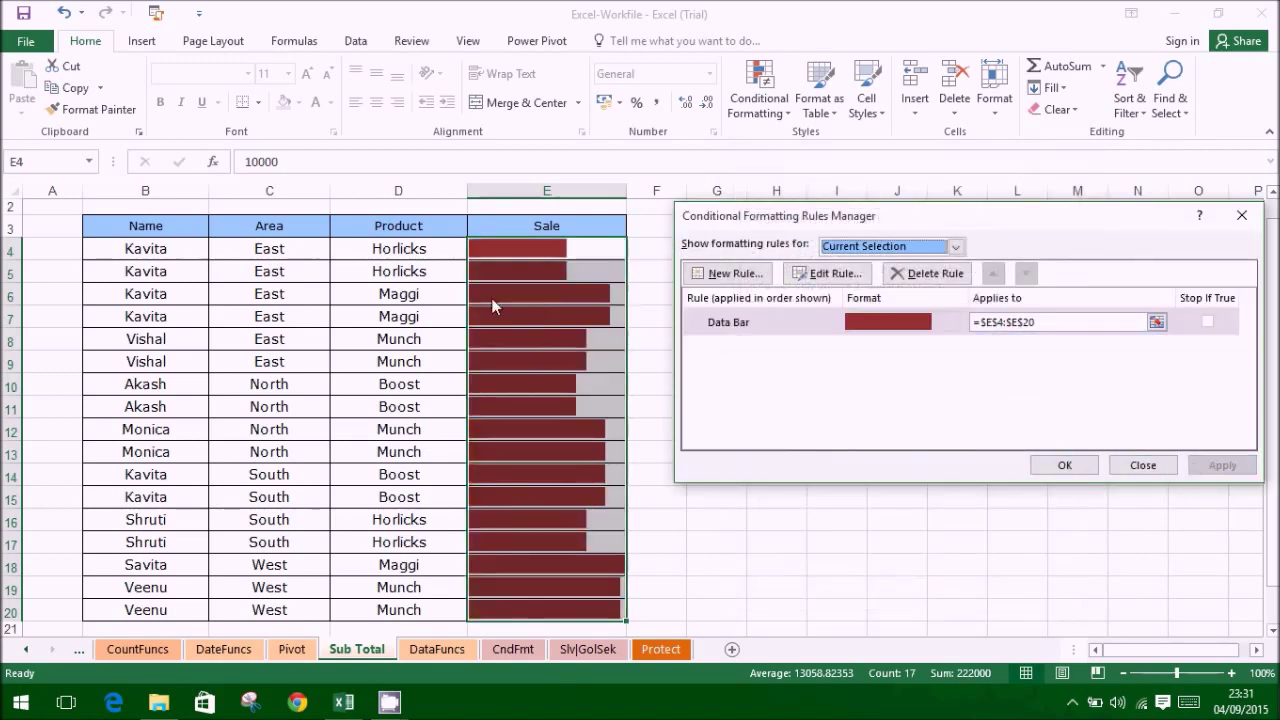
# Change the rule to the 3 Symbols (Circled) icon set with Show Icon Only, and apply it
pyautogui.click(828, 273)
pyautogui.click(987, 330)
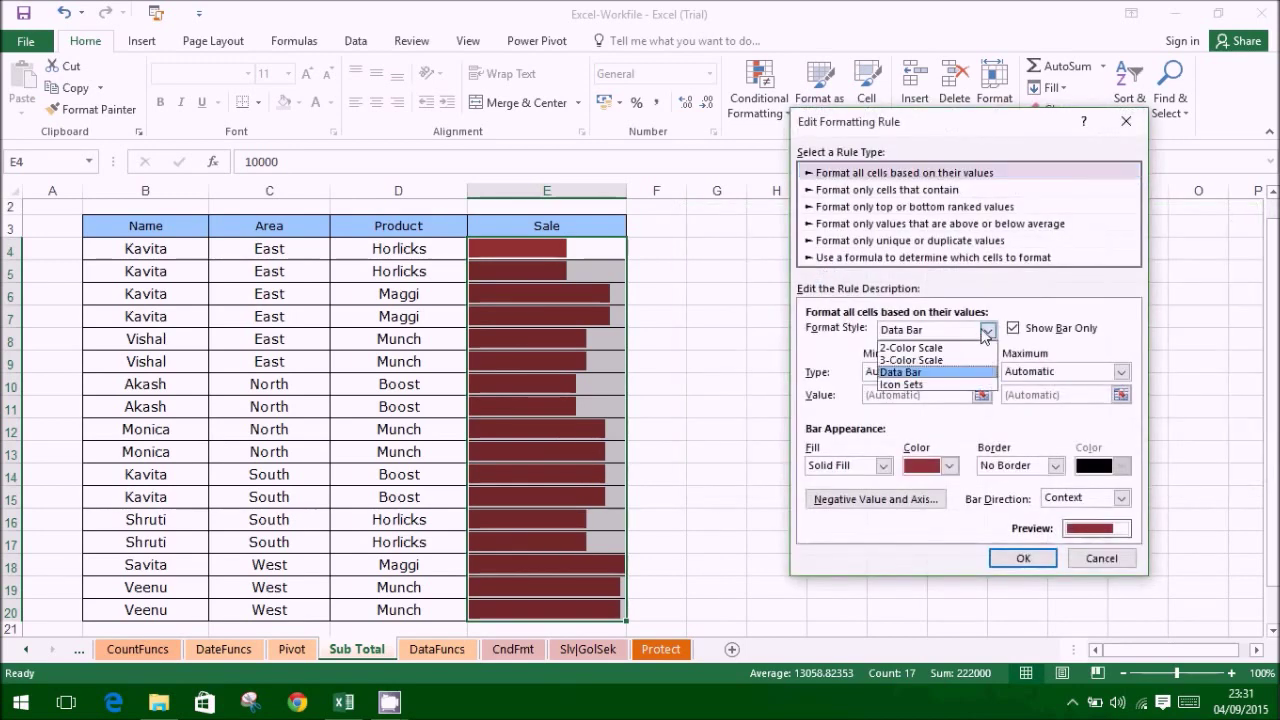
pyautogui.click(905, 380)
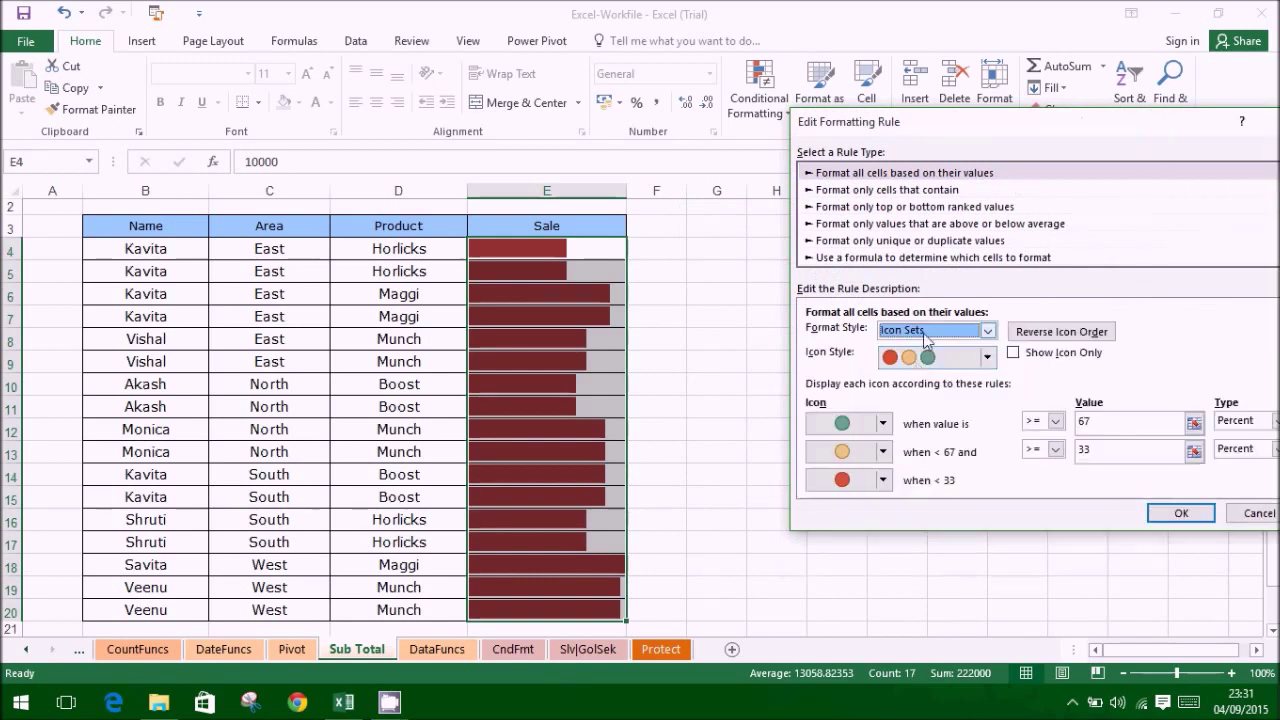
pyautogui.click(1013, 352)
pyautogui.click(987, 357)
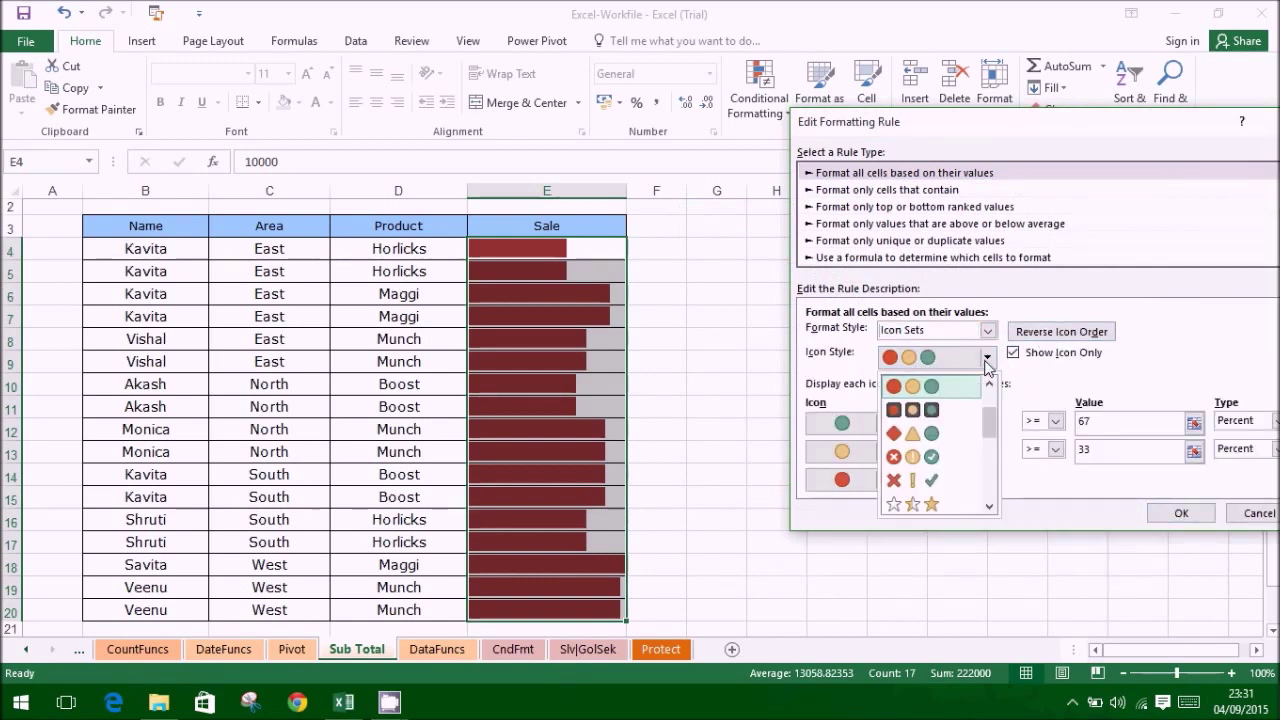
pyautogui.click(932, 459)
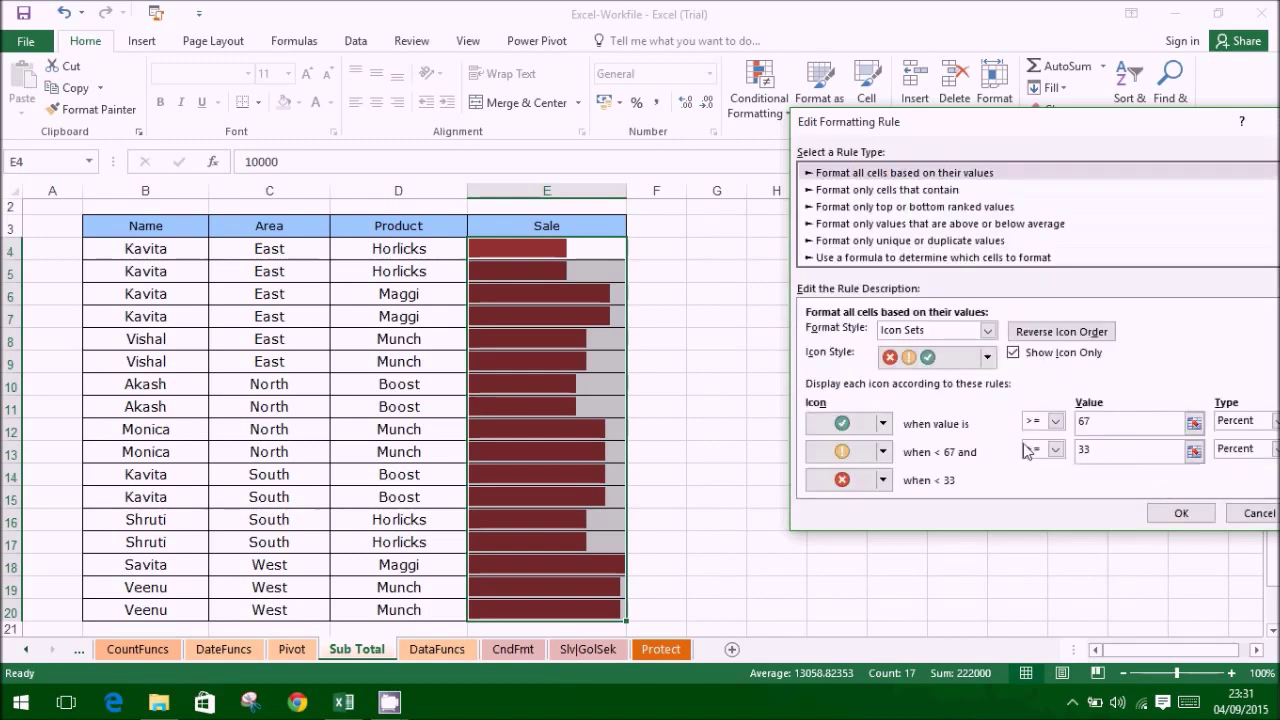
pyautogui.moveTo(1097, 136); pyautogui.dragTo(1041, 125)
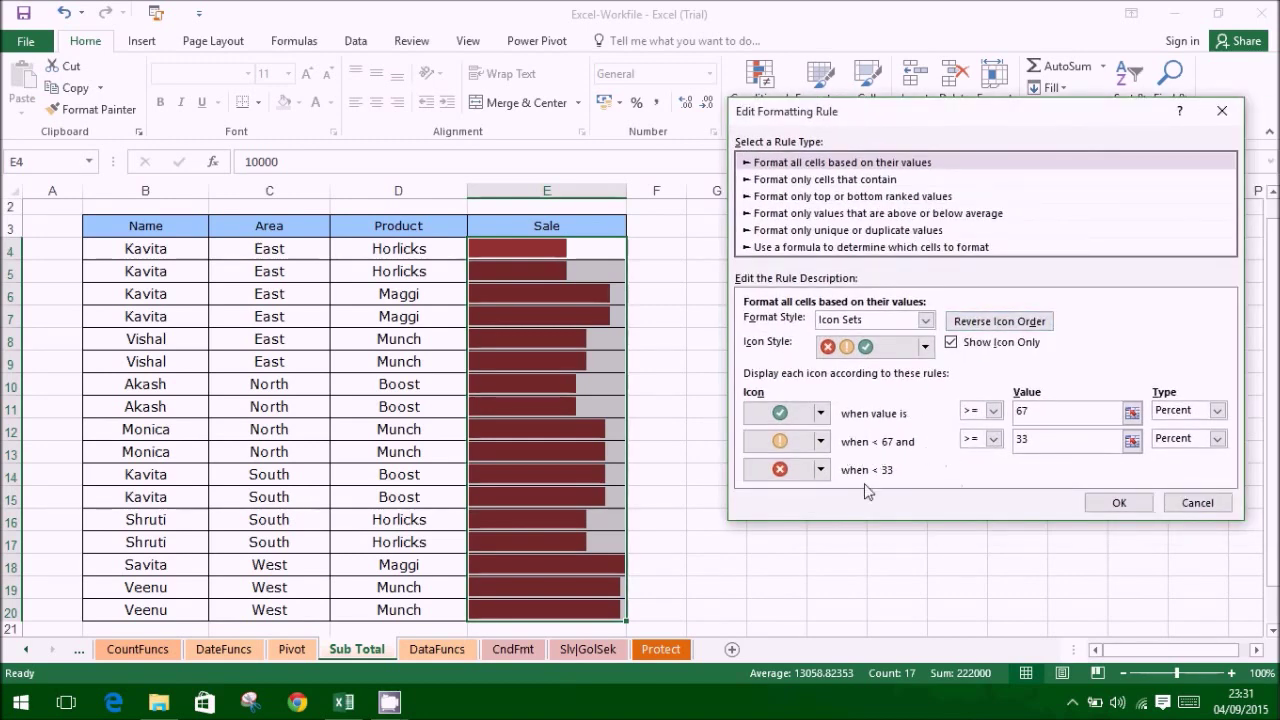
pyautogui.click(1125, 505)
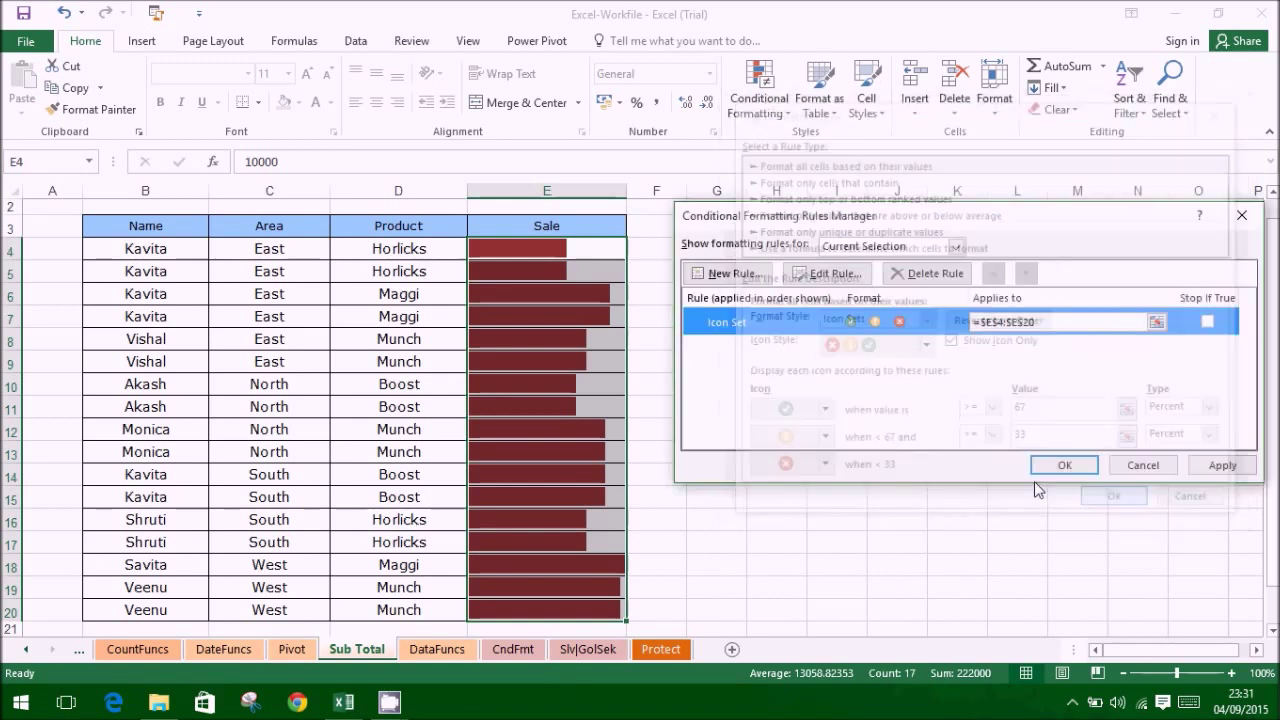
pyautogui.click(1222, 466)
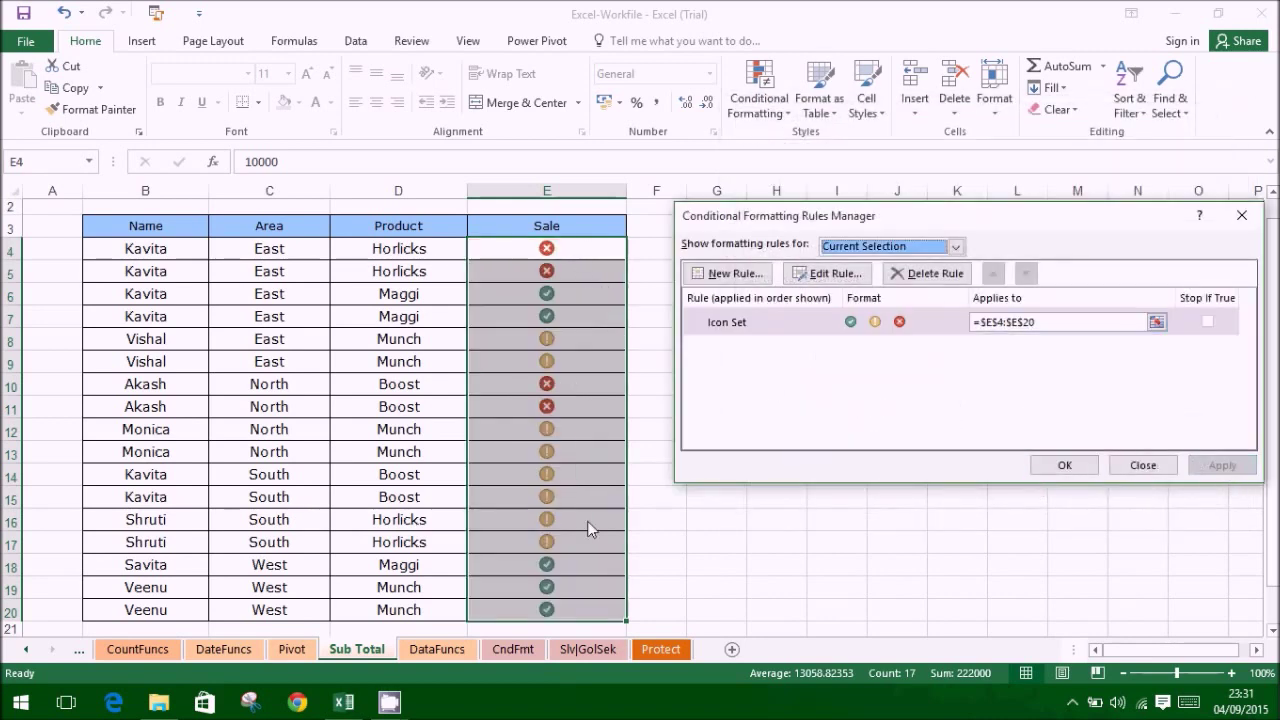
pyautogui.click(876, 322)
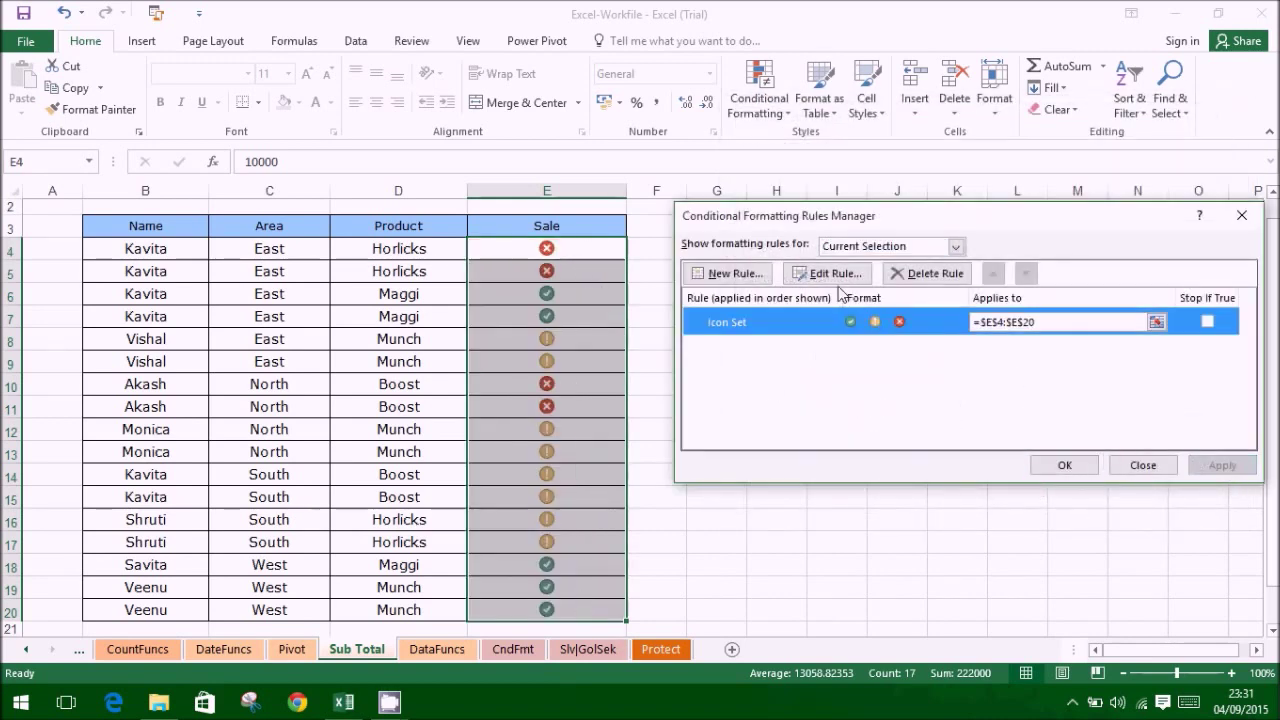
# Change the rule to format only cells with a Cell Value between 10000 and 30000
pyautogui.click(836, 274)
pyautogui.click(908, 353)
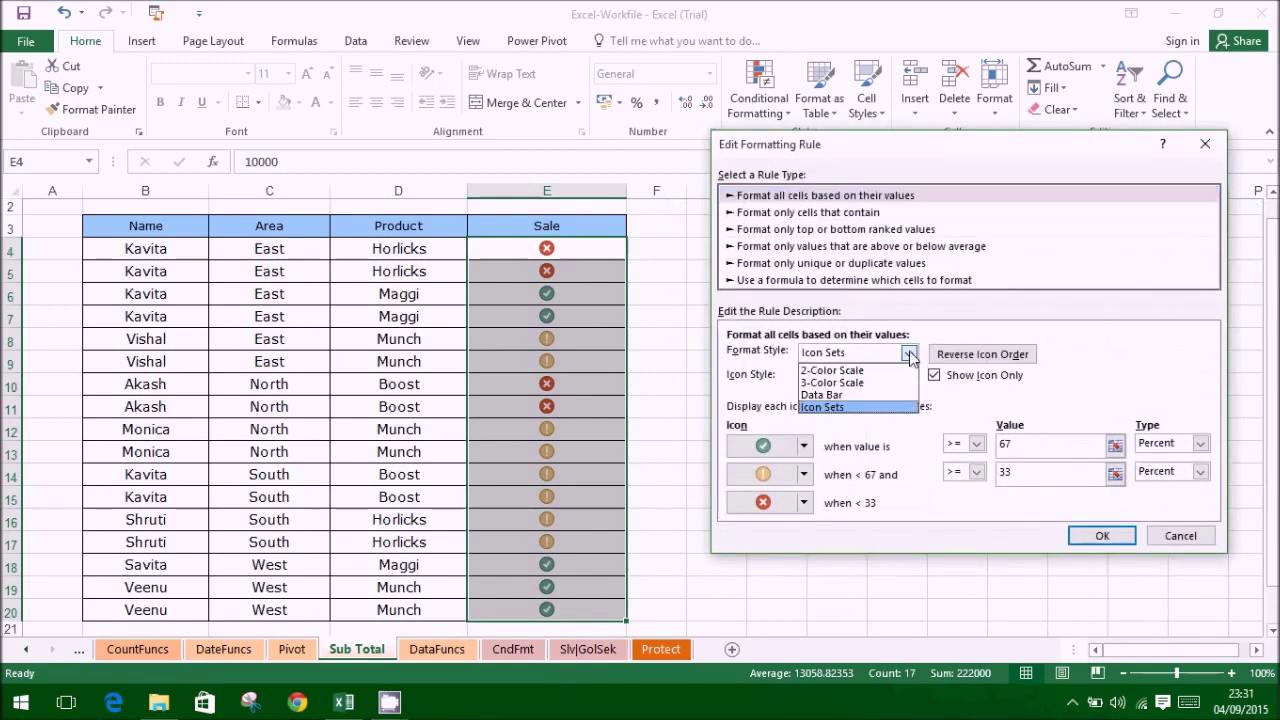
pyautogui.press('Escape')
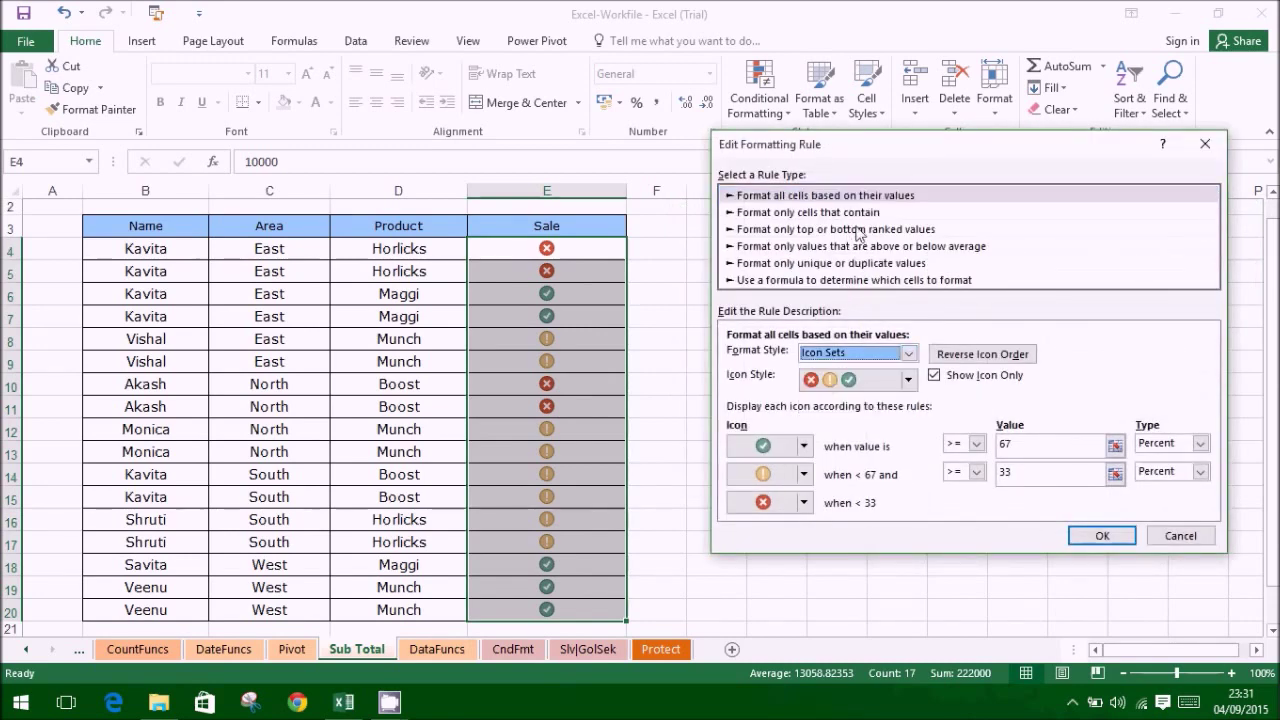
pyautogui.click(860, 212)
pyautogui.click(820, 357)
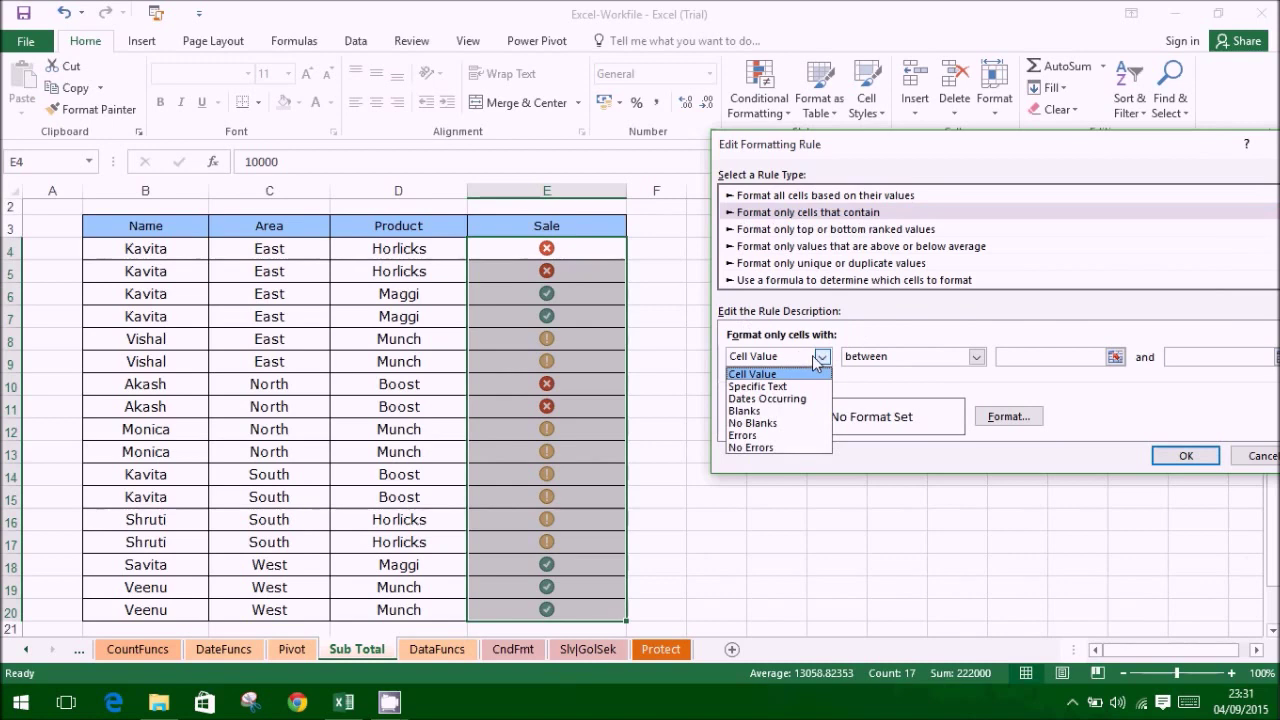
pyautogui.click(820, 357)
pyautogui.moveTo(1016, 157); pyautogui.dragTo(954, 148)
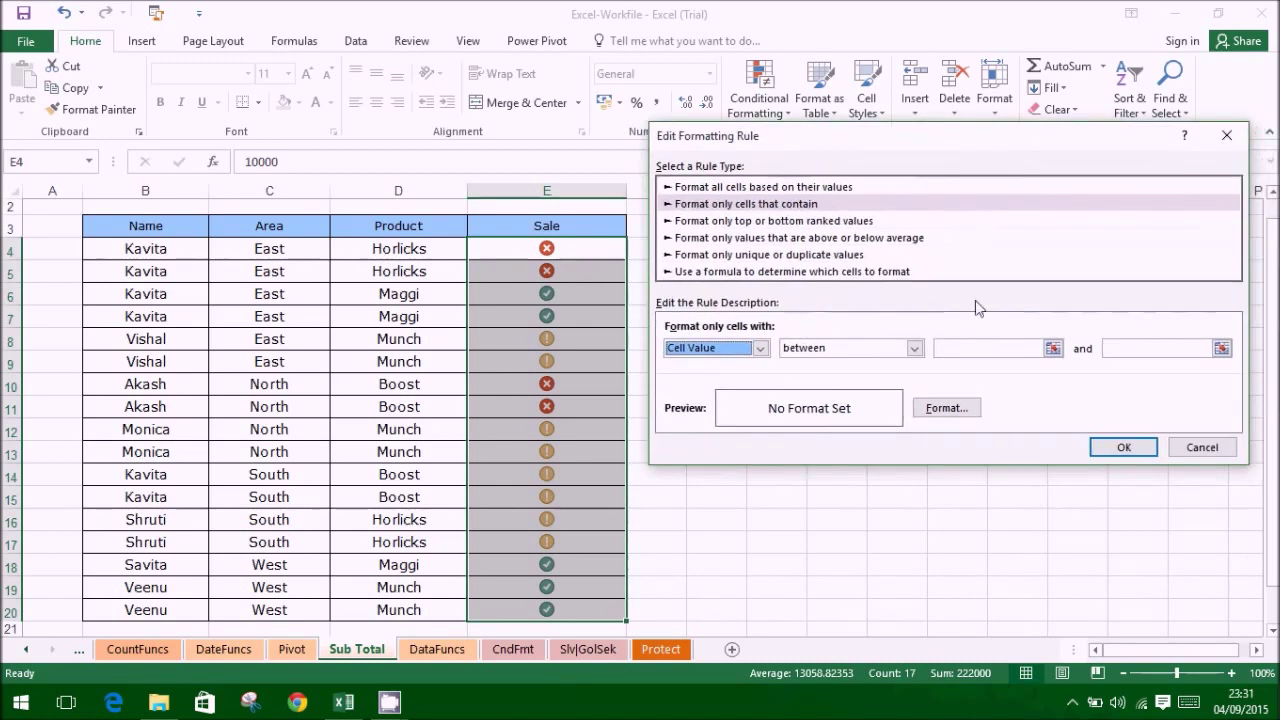
pyautogui.click(976, 348)
pyautogui.write('1')
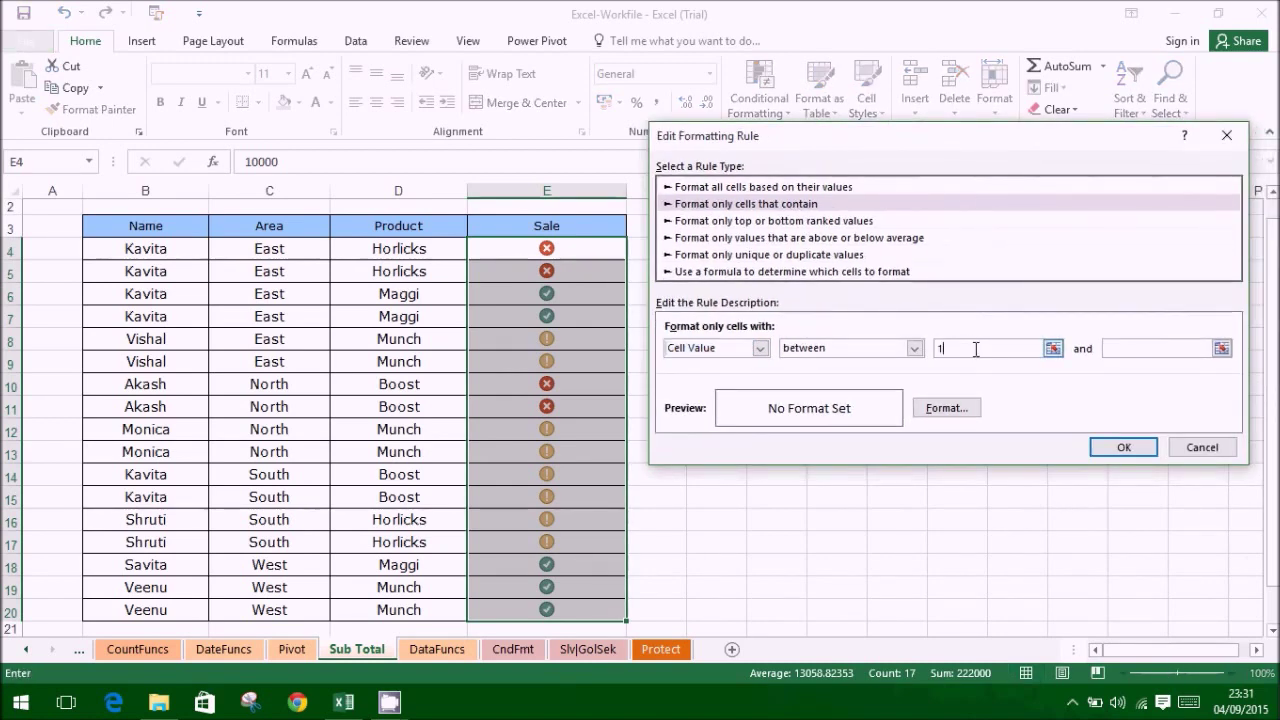
pyautogui.write('0000')
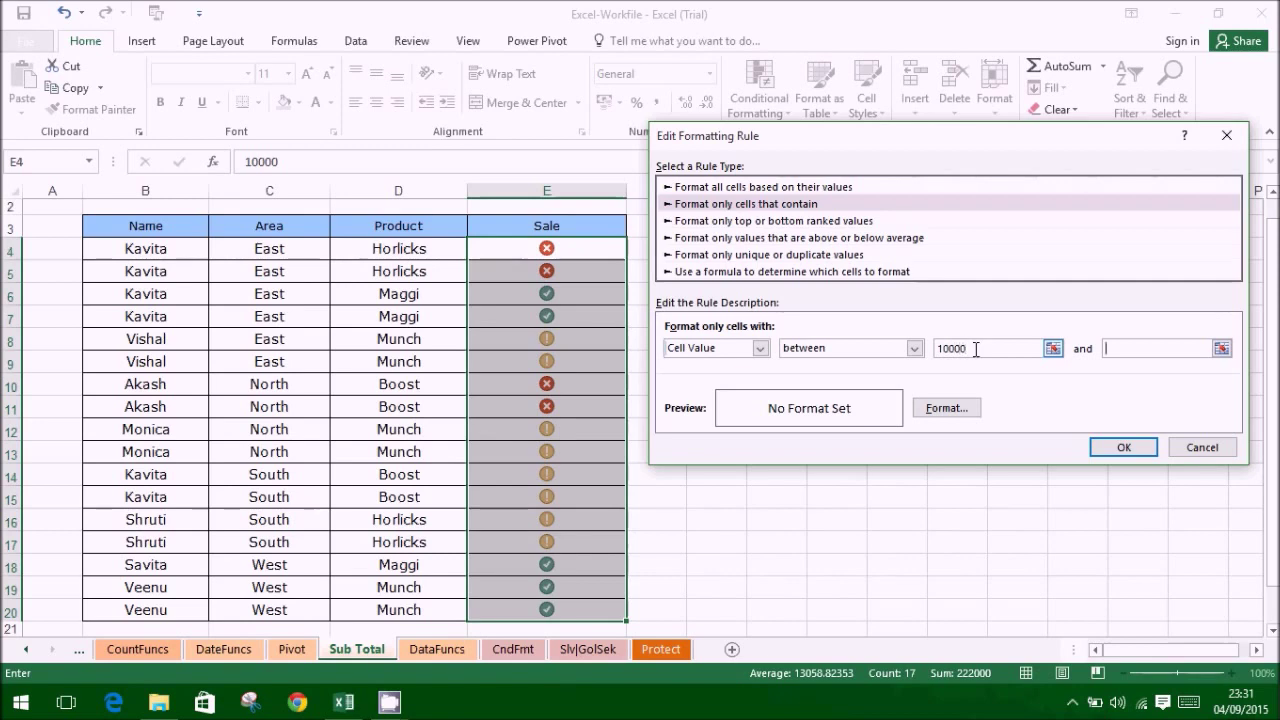
pyautogui.write('30000')
# Give the between-10000-and-30000 rule a lavender fill, apply it, and reopen it for editing
pyautogui.click(966, 408)
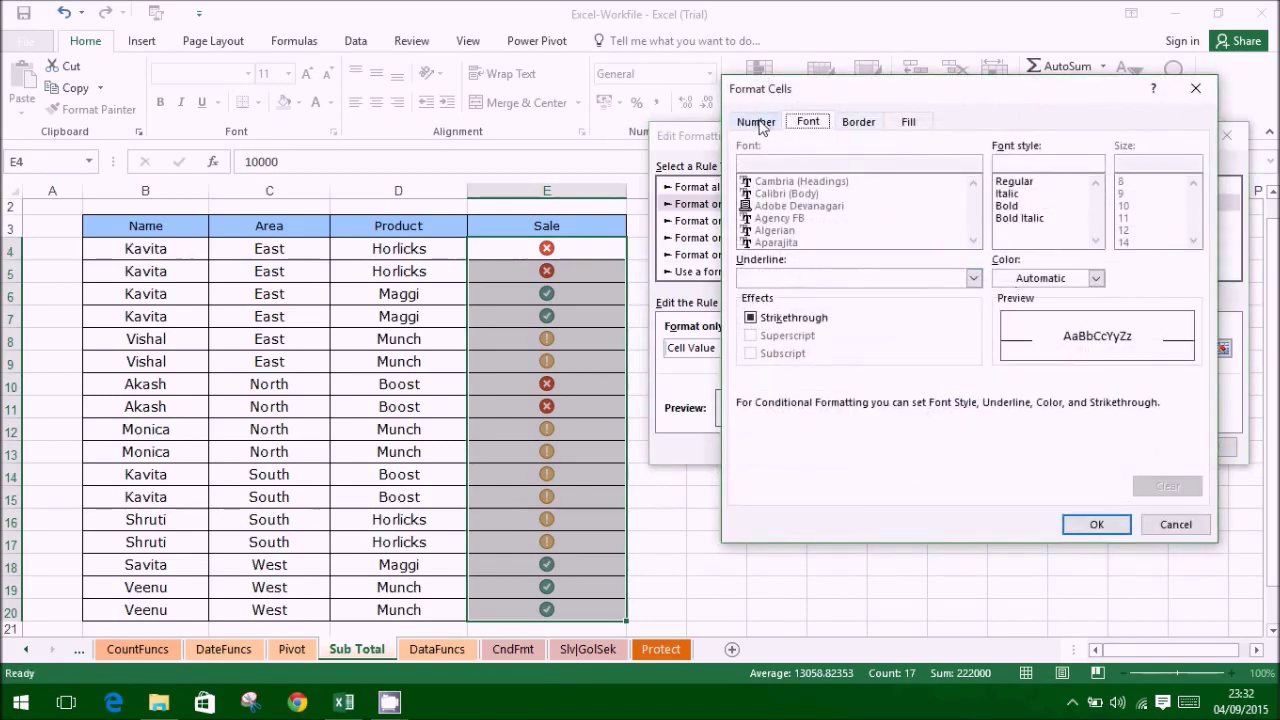
pyautogui.click(909, 121)
pyautogui.click(872, 231)
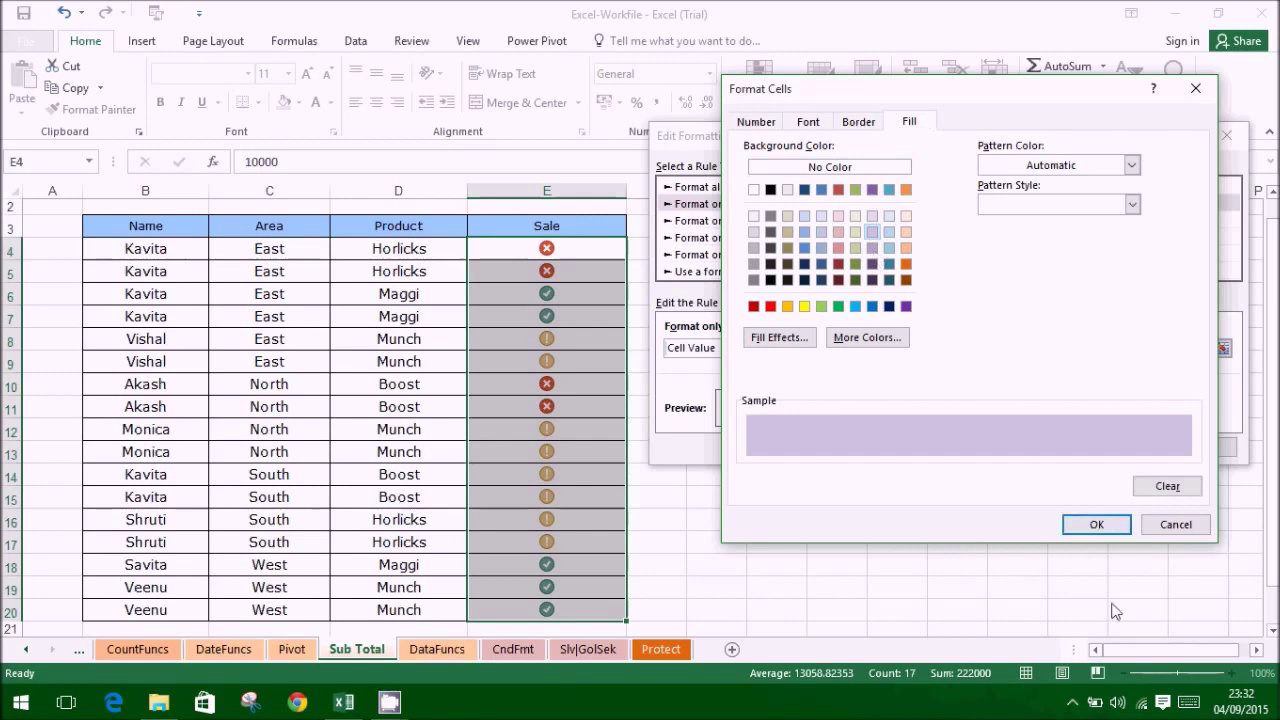
pyautogui.click(1096, 524)
pyautogui.click(1126, 449)
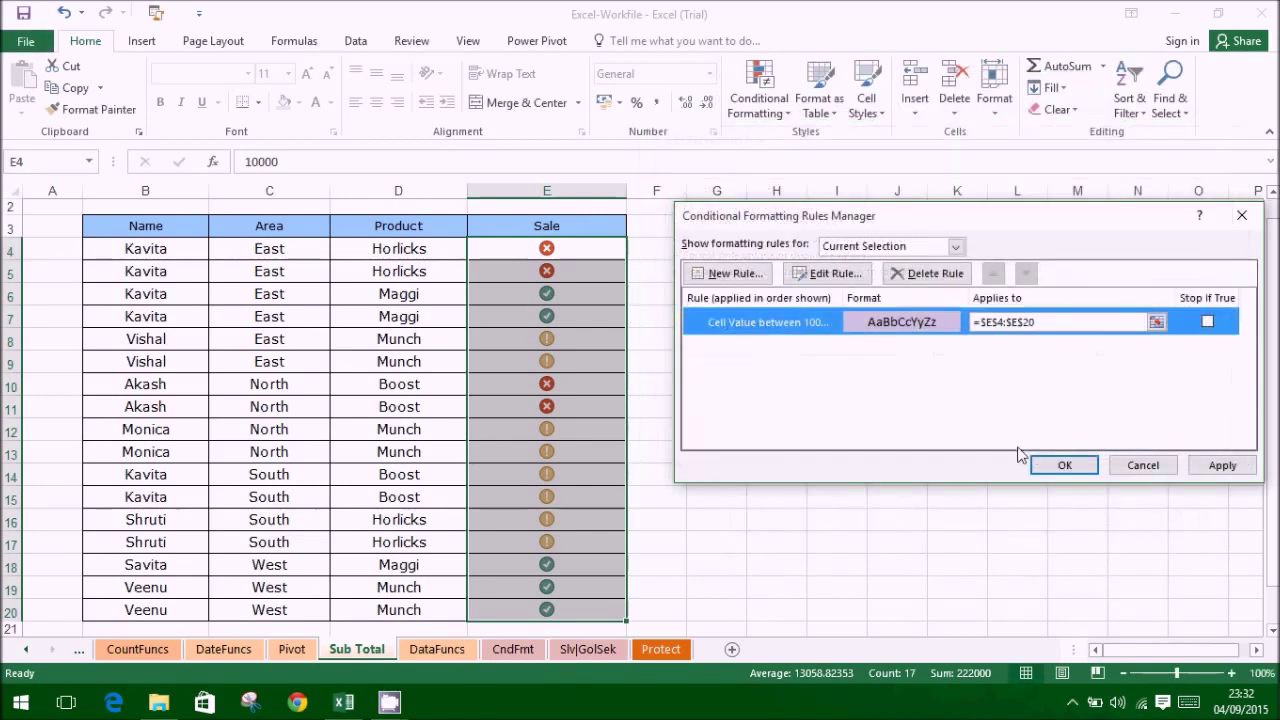
pyautogui.click(1225, 467)
pyautogui.click(826, 276)
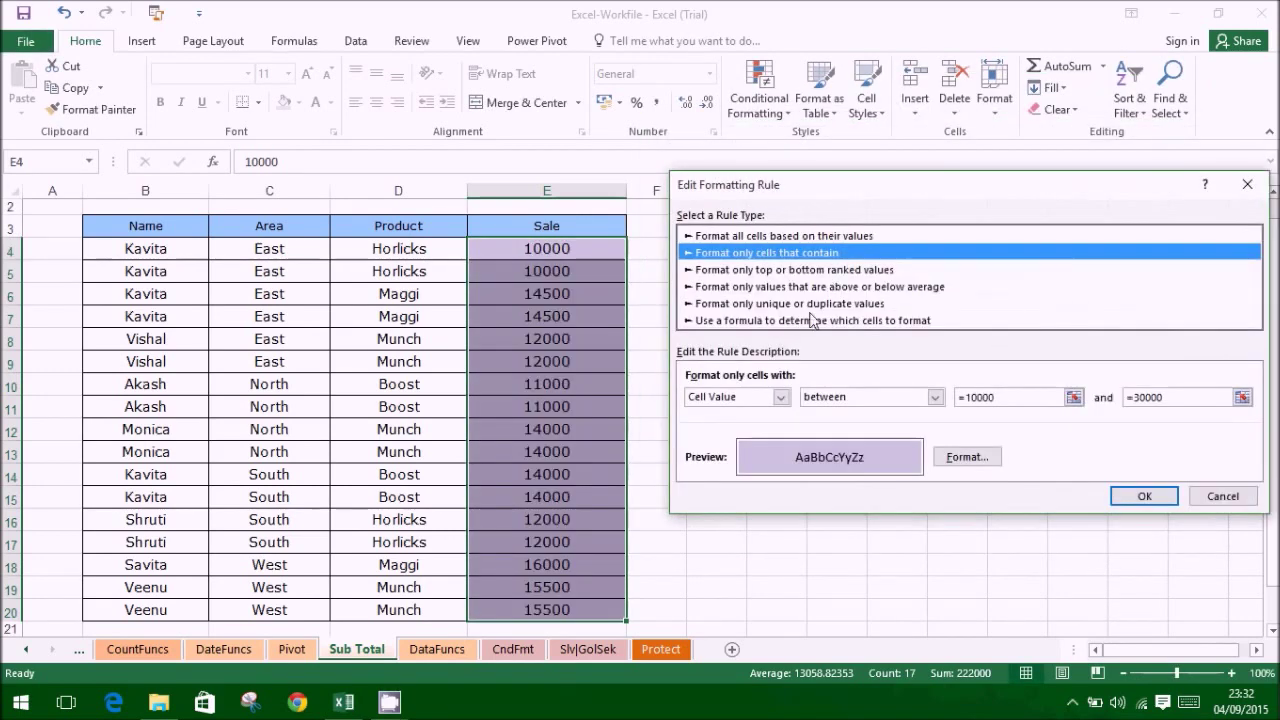
# Switch the rule to Specific Text containing 10000 with a red fill, and apply it
pyautogui.click(781, 398)
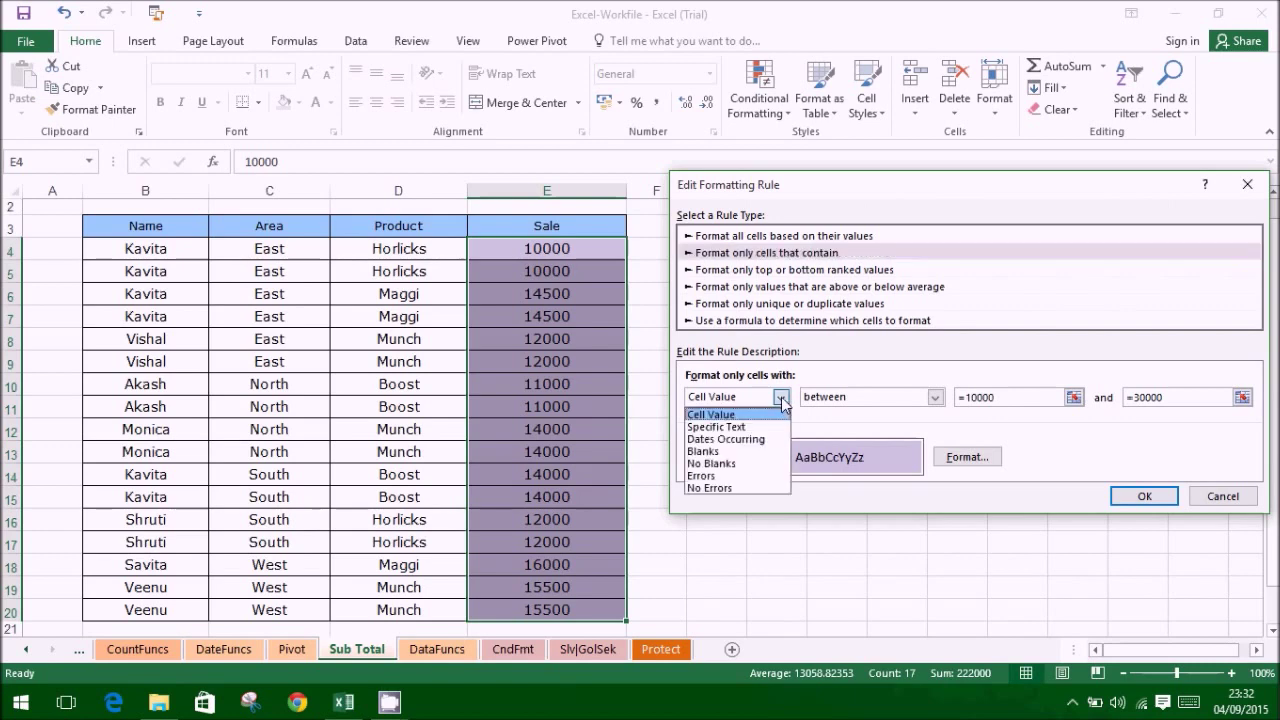
pyautogui.click(716, 427)
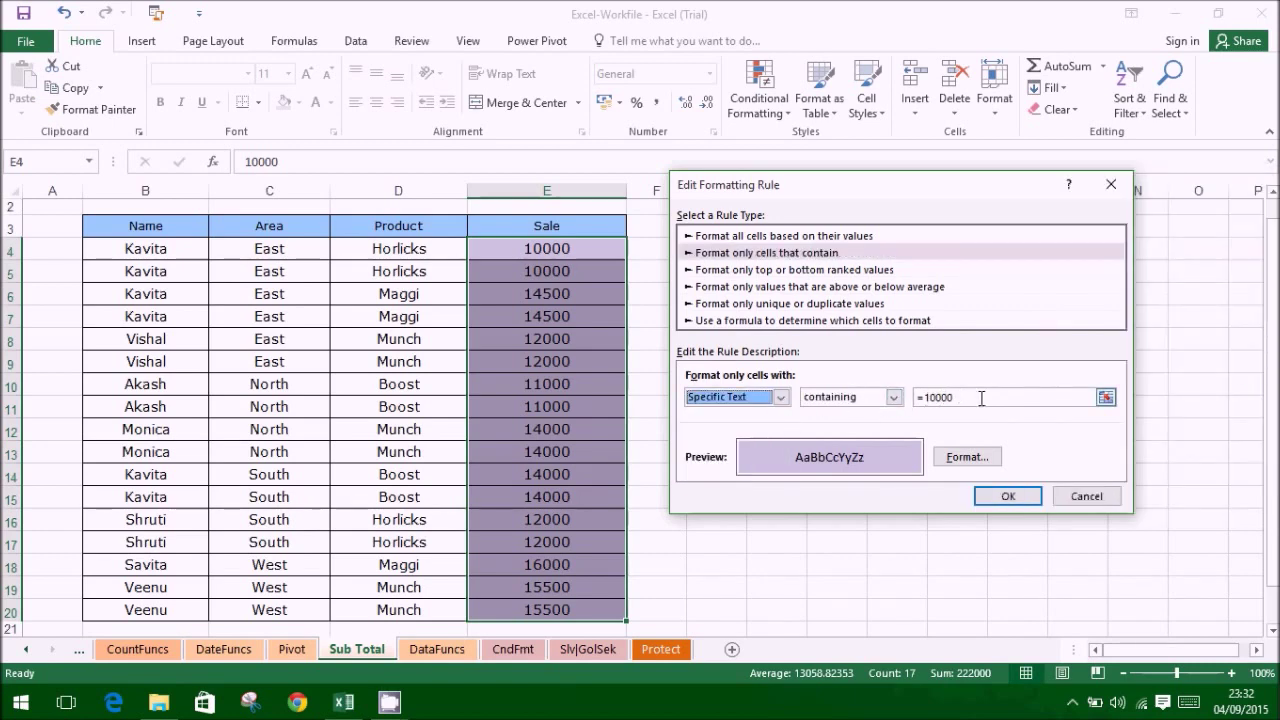
pyautogui.click(966, 457)
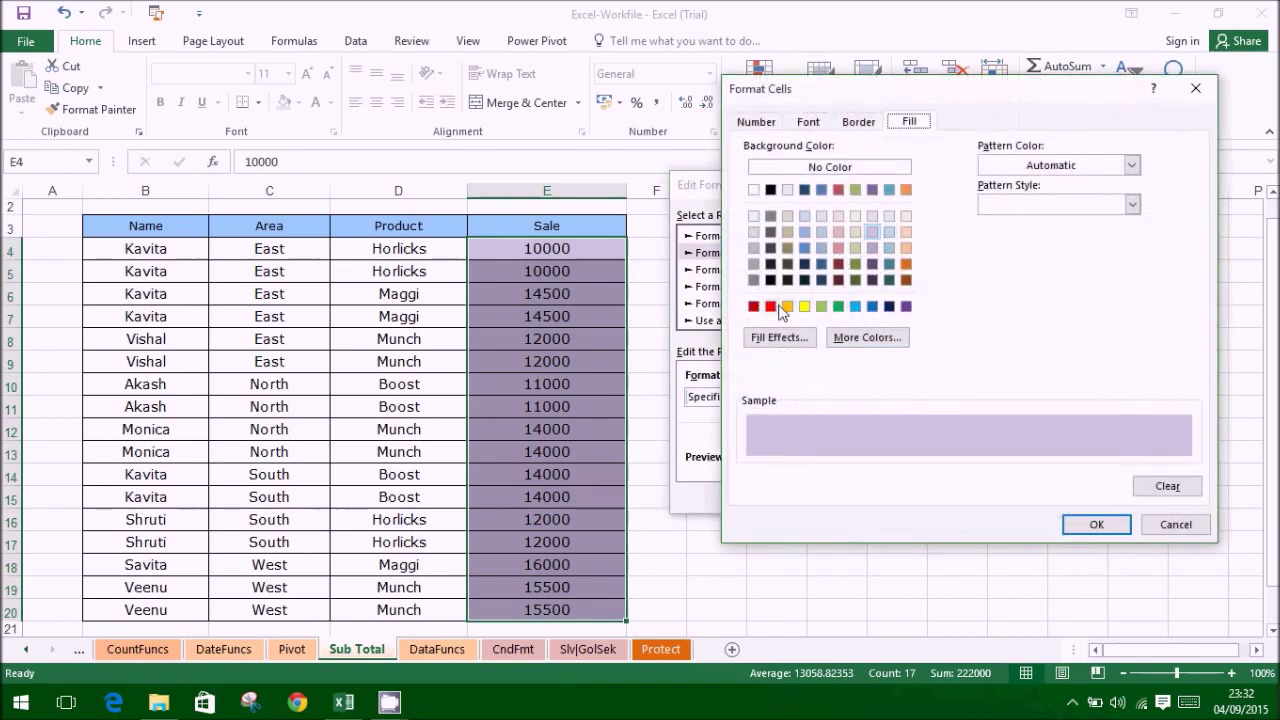
pyautogui.click(772, 306)
pyautogui.click(1096, 524)
pyautogui.click(1008, 496)
pyautogui.click(1195, 466)
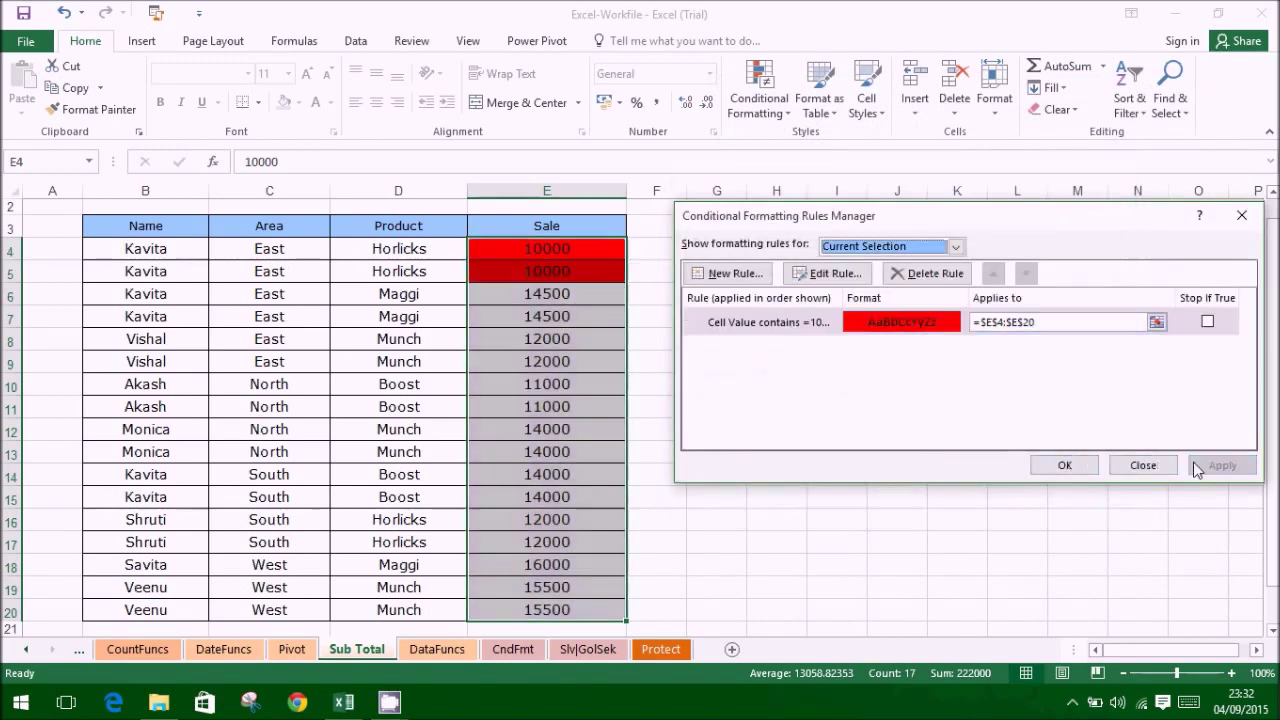
pyautogui.click(822, 273)
# Change the rule to the top 10% of the selected range with a light-blue fill, and apply it
pyautogui.click(848, 397)
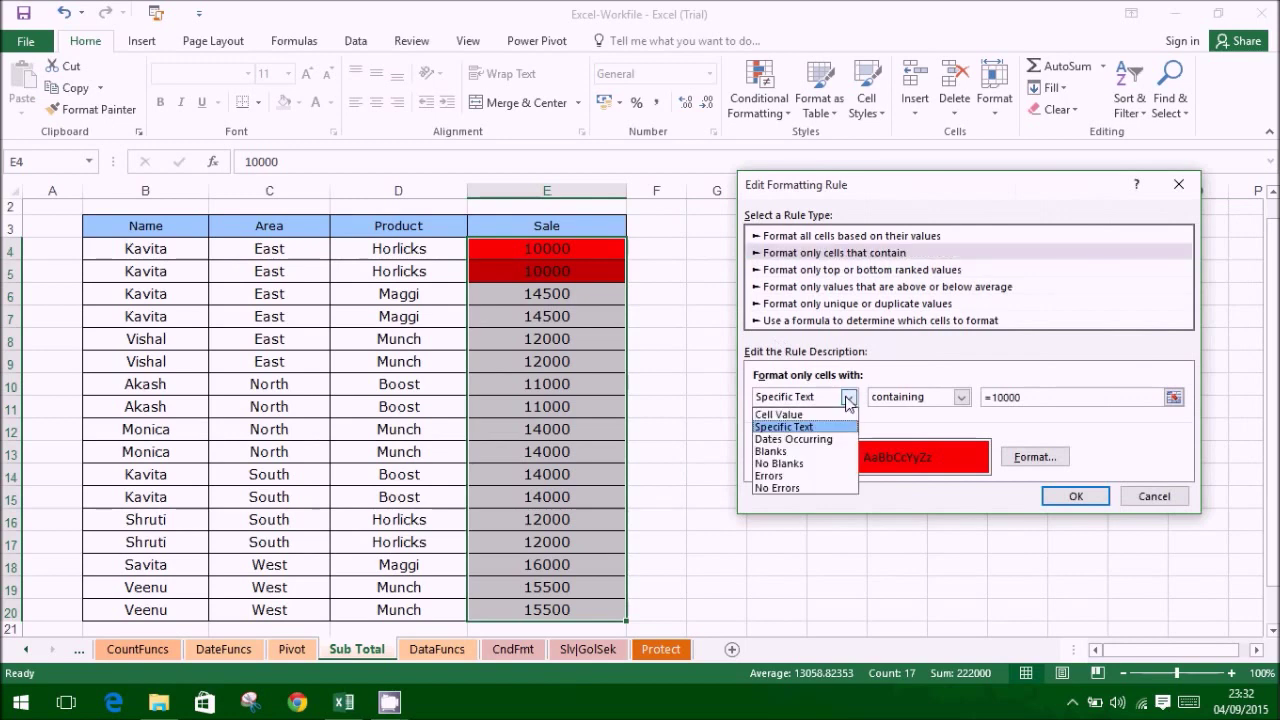
pyautogui.click(885, 422)
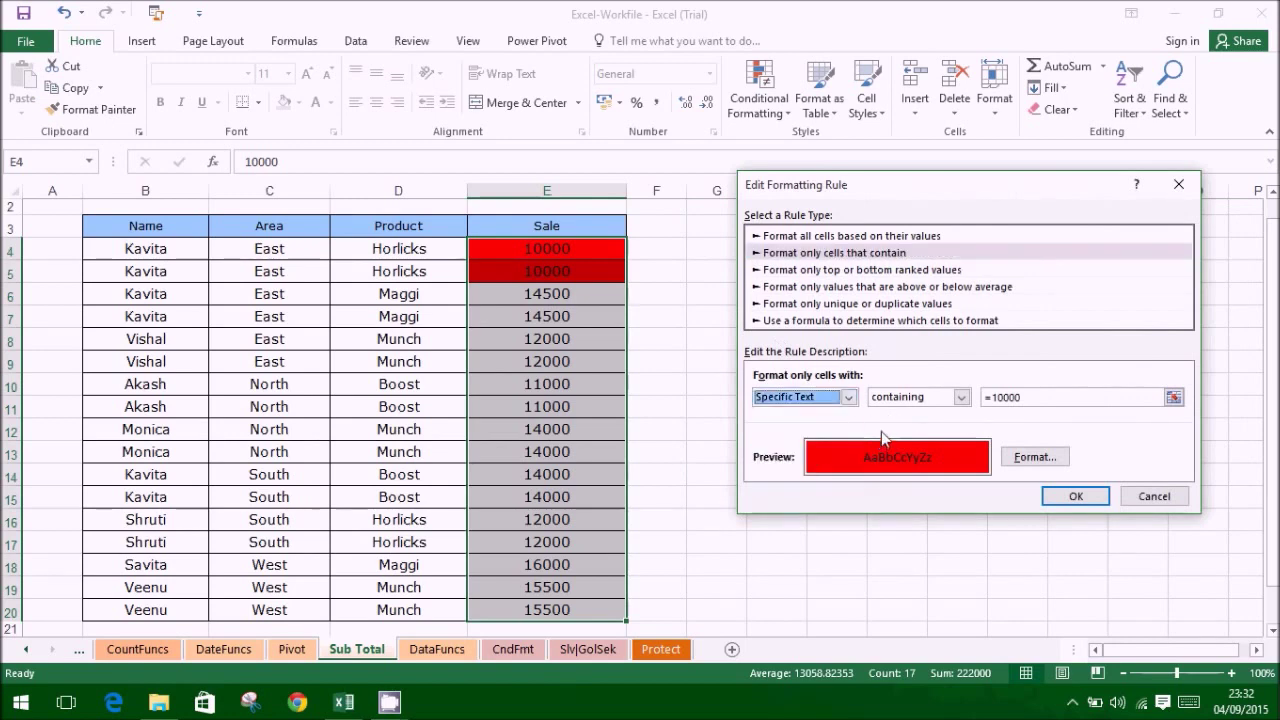
pyautogui.click(886, 270)
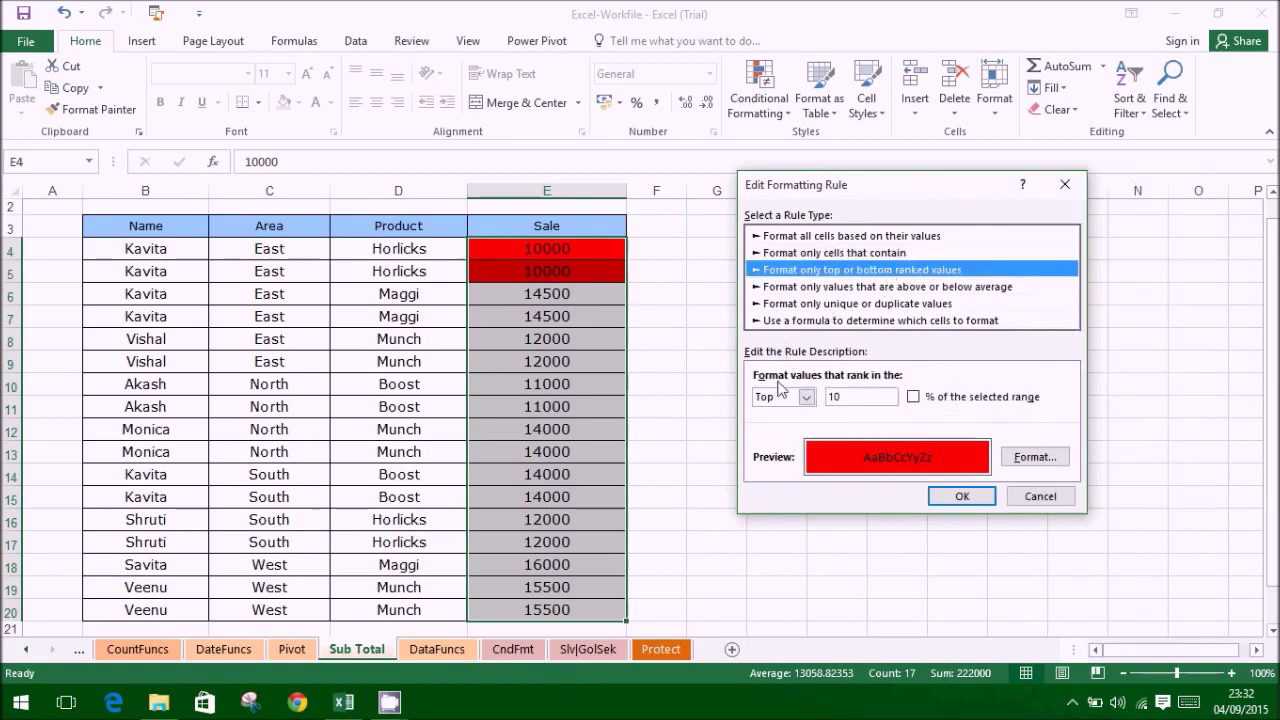
pyautogui.click(915, 399)
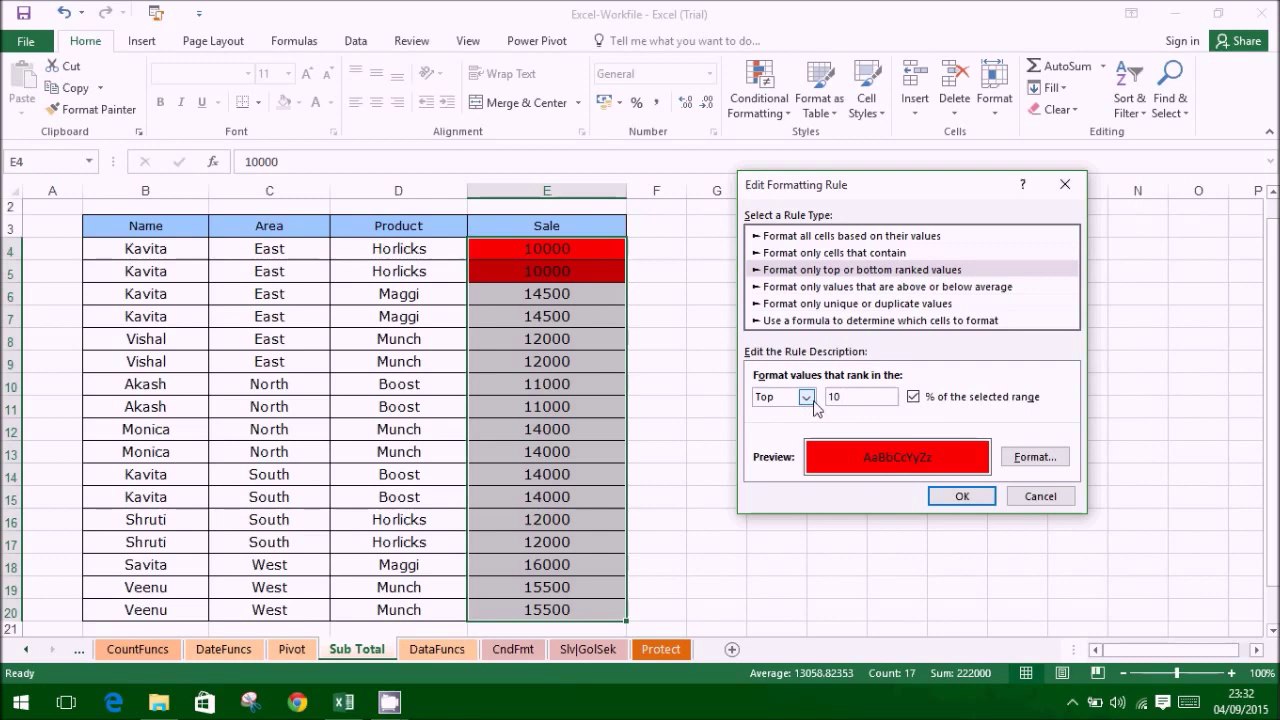
pyautogui.click(1035, 457)
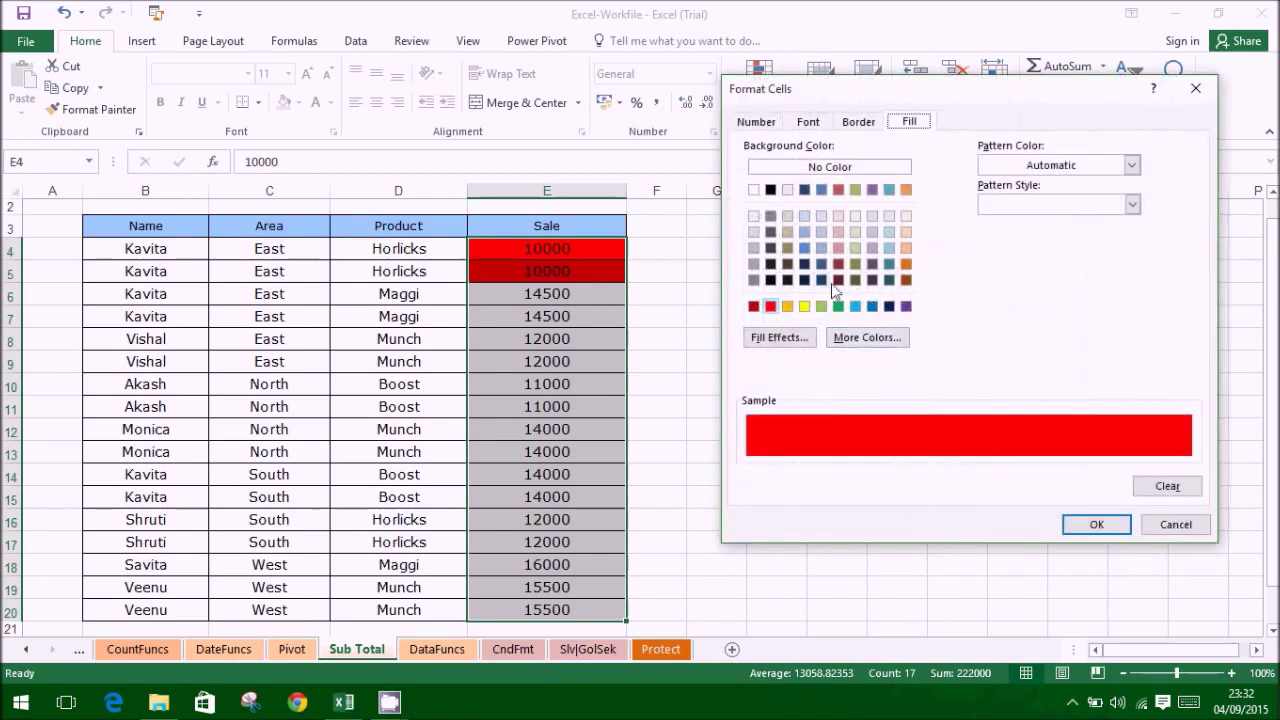
pyautogui.click(855, 306)
pyautogui.click(1096, 524)
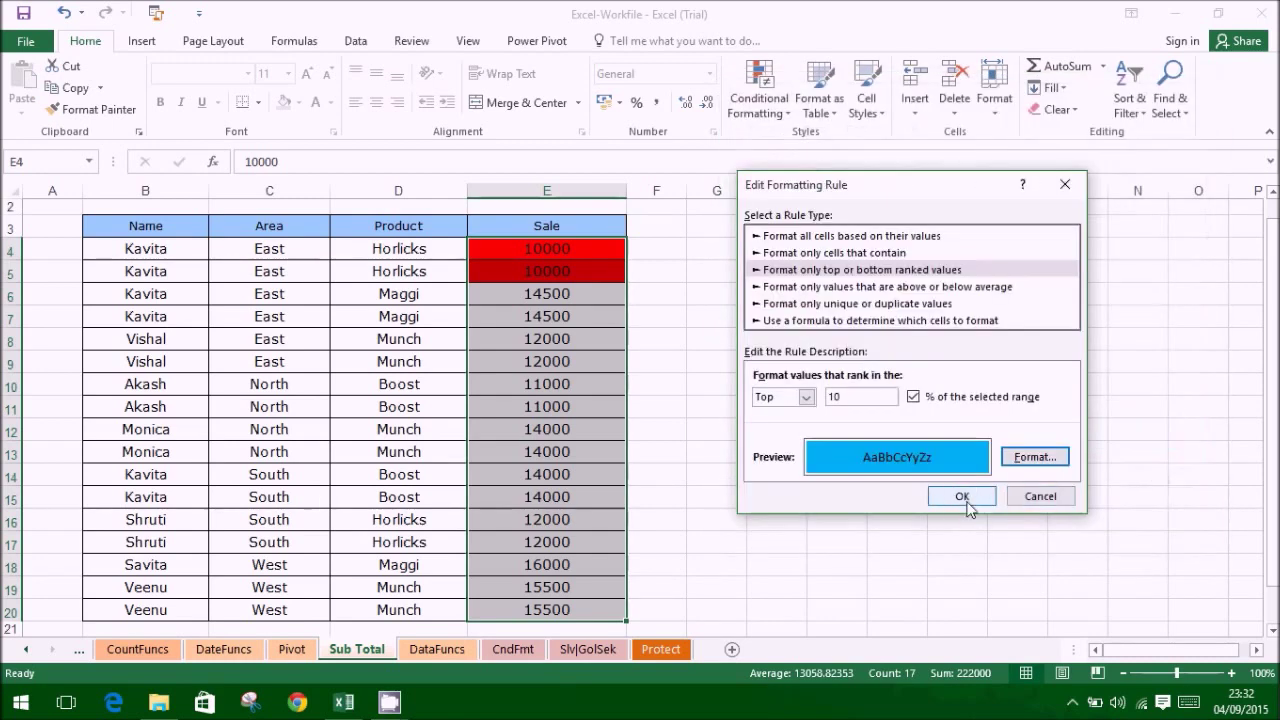
pyautogui.click(962, 496)
pyautogui.click(1220, 465)
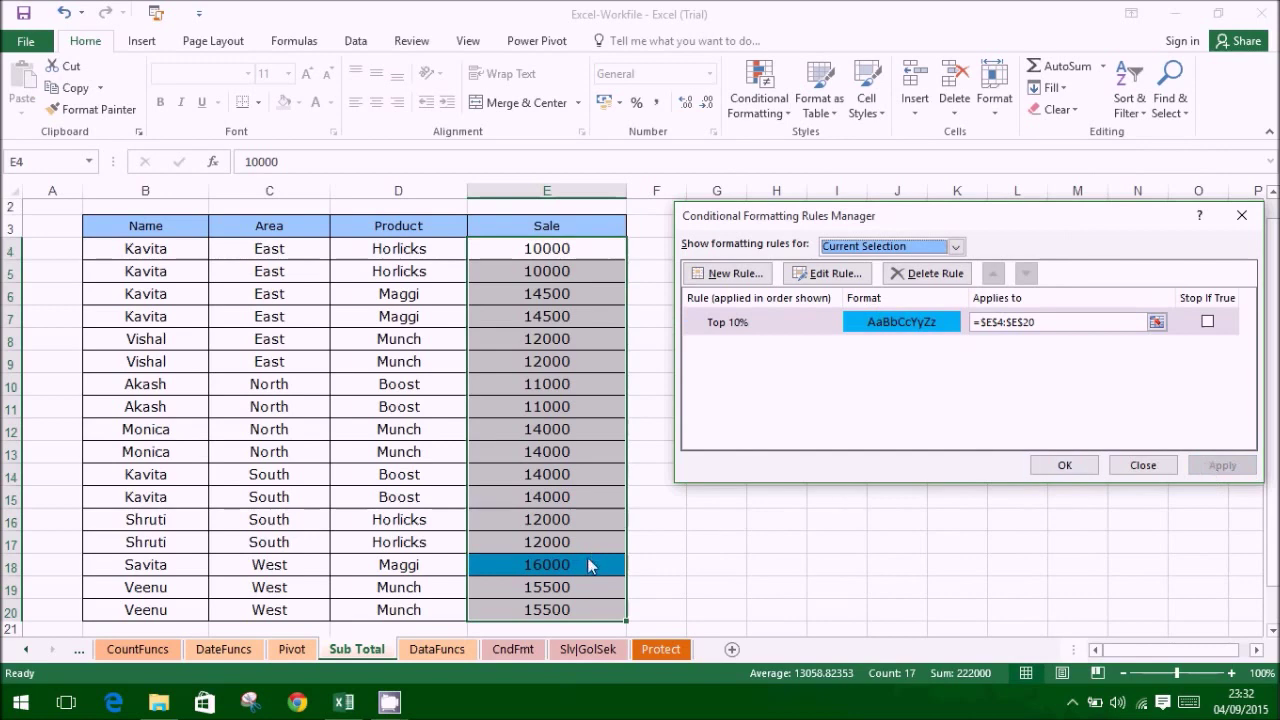
# Edit the Top 10% rule to Top 50% and apply it
pyautogui.click(880, 322)
pyautogui.click(845, 278)
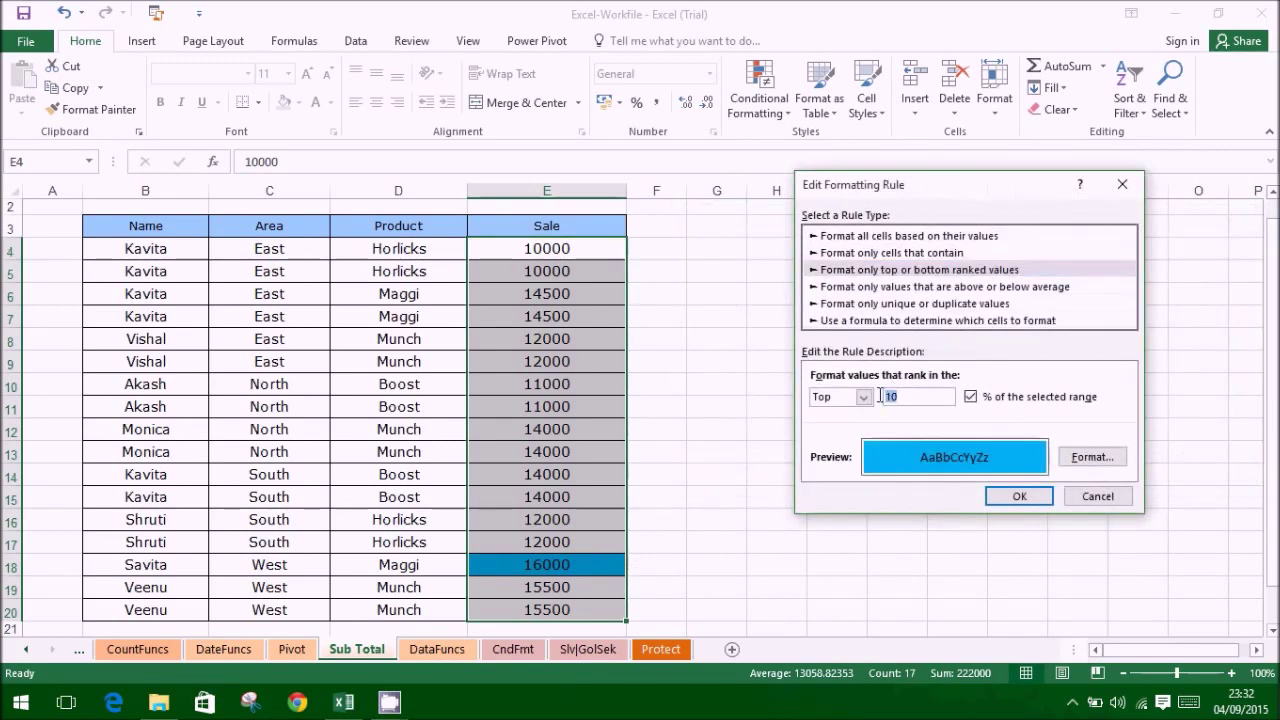
pyautogui.write('50')
pyautogui.click(1040, 500)
pyautogui.click(1222, 465)
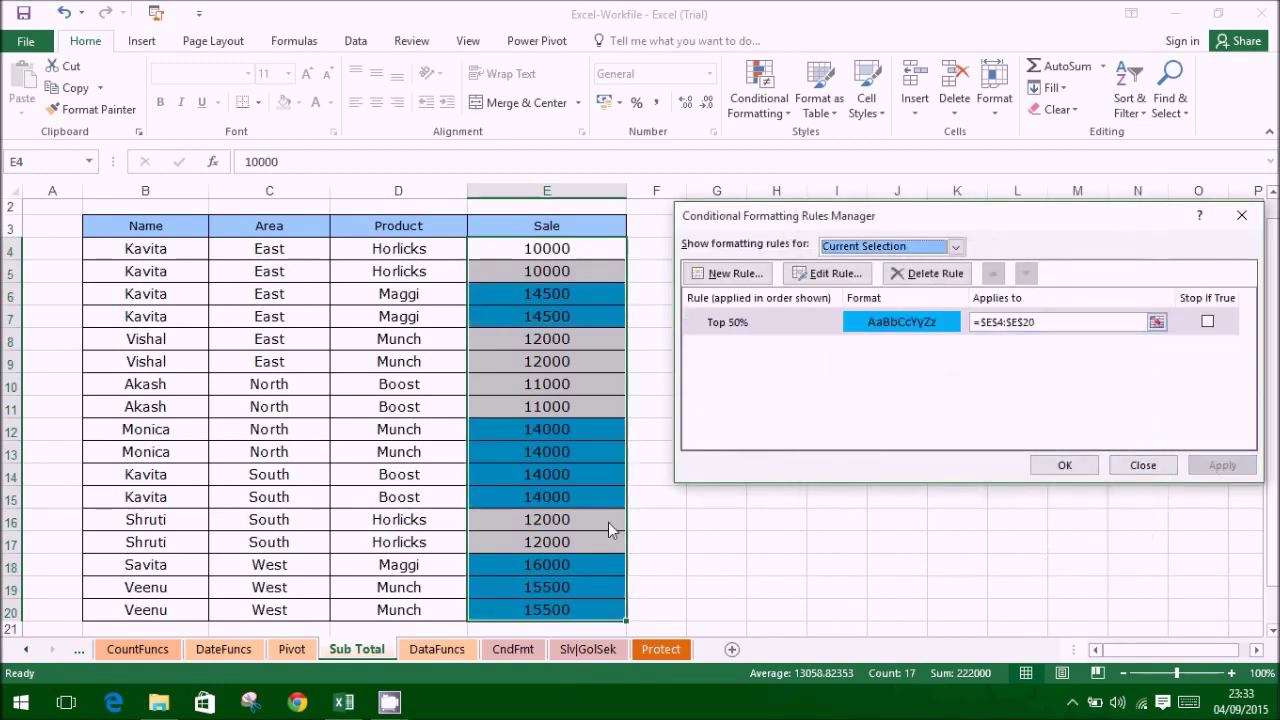
# Switch the Top 50% rule to Bottom 50% and apply it
pyautogui.click(803, 325)
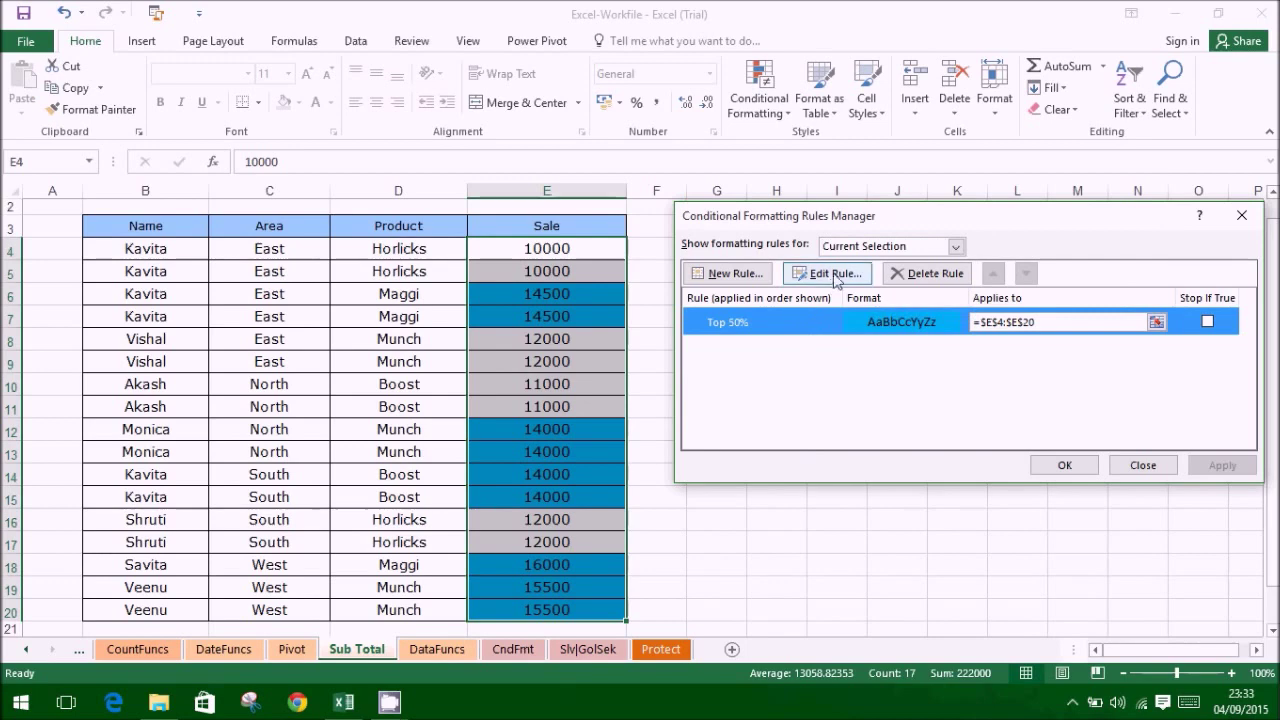
pyautogui.click(828, 273)
pyautogui.click(860, 398)
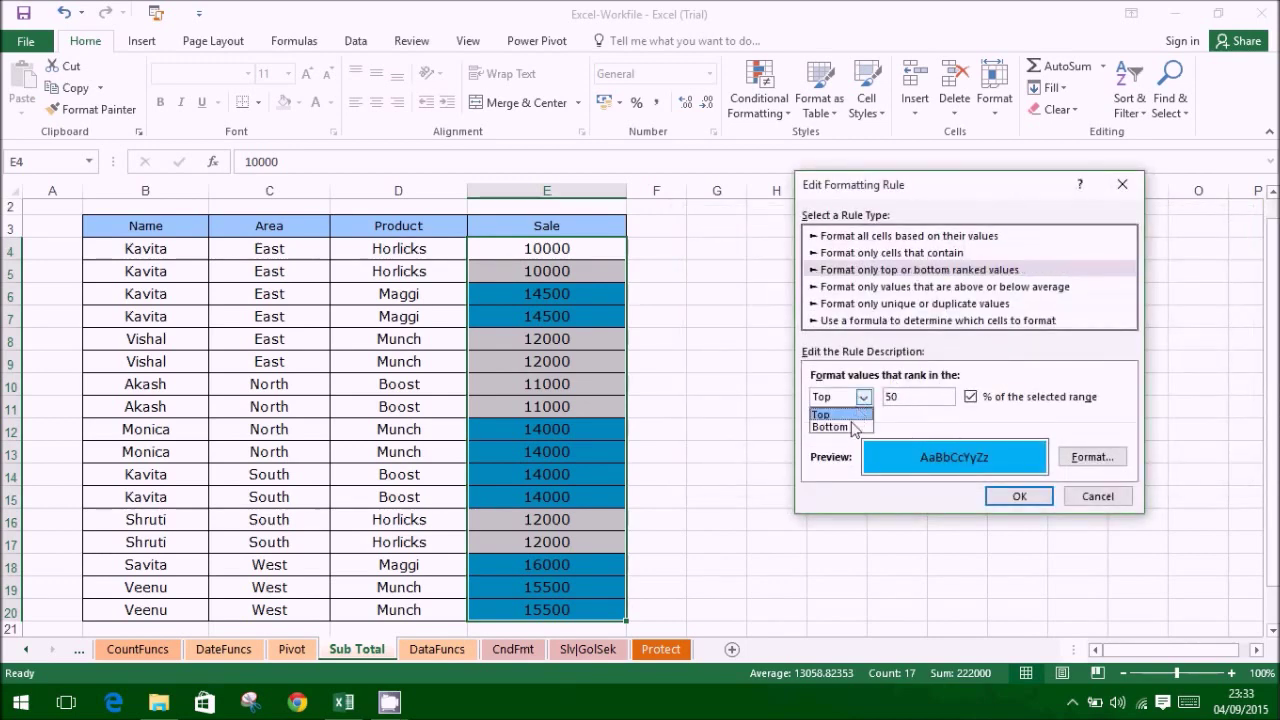
pyautogui.click(826, 424)
pyautogui.click(1019, 496)
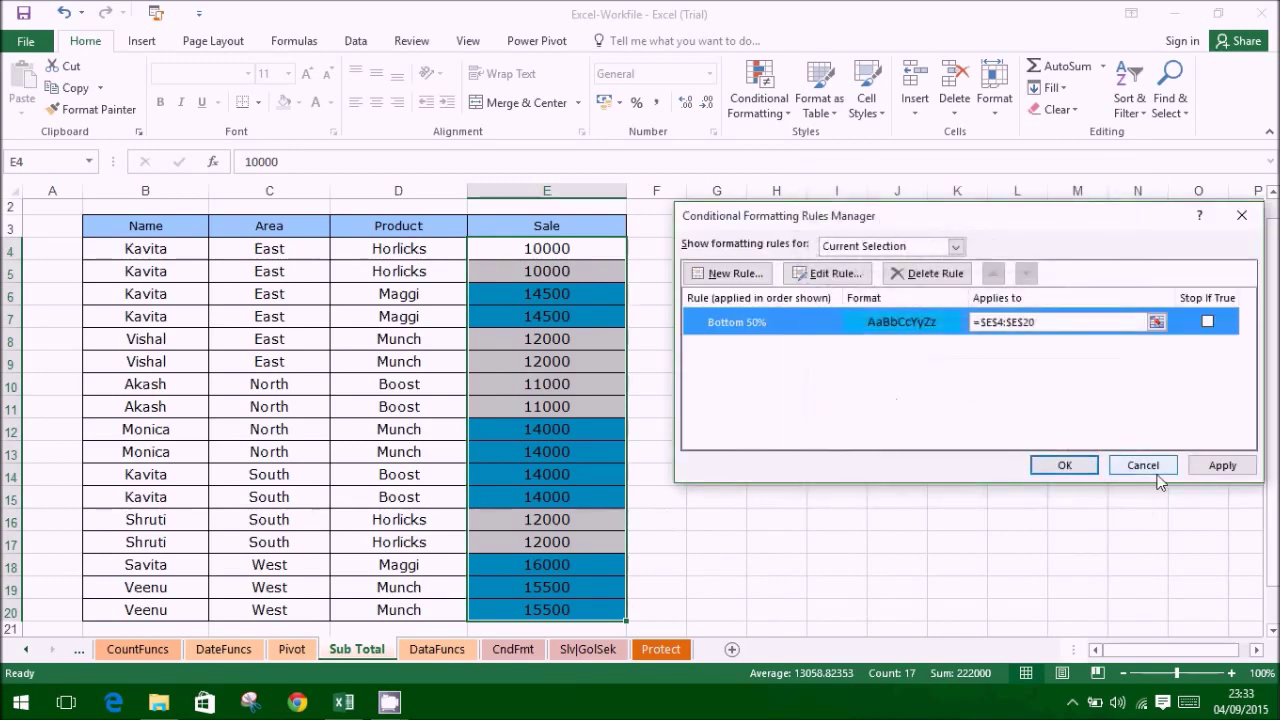
pyautogui.click(1222, 465)
pyautogui.click(830, 273)
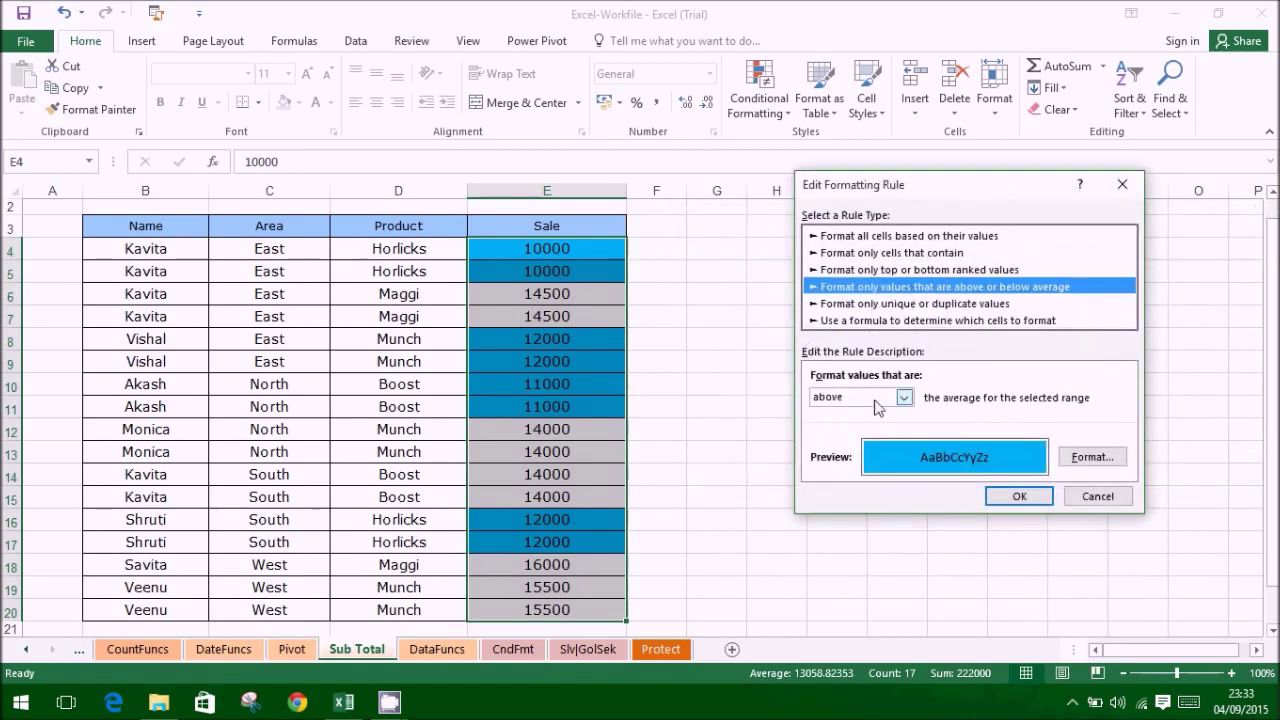
# Change the rule to highlight below-average values with a pink fill, and apply it
pyautogui.click(866, 397)
pyautogui.click(874, 427)
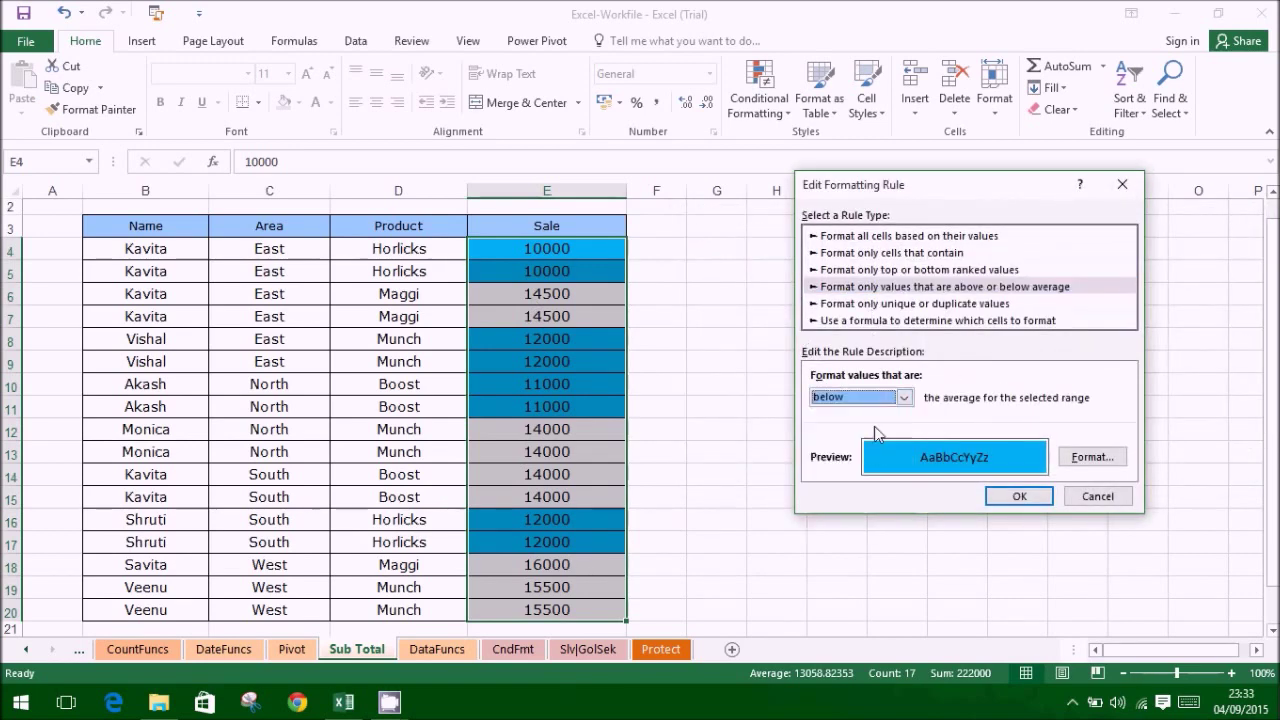
pyautogui.click(1092, 457)
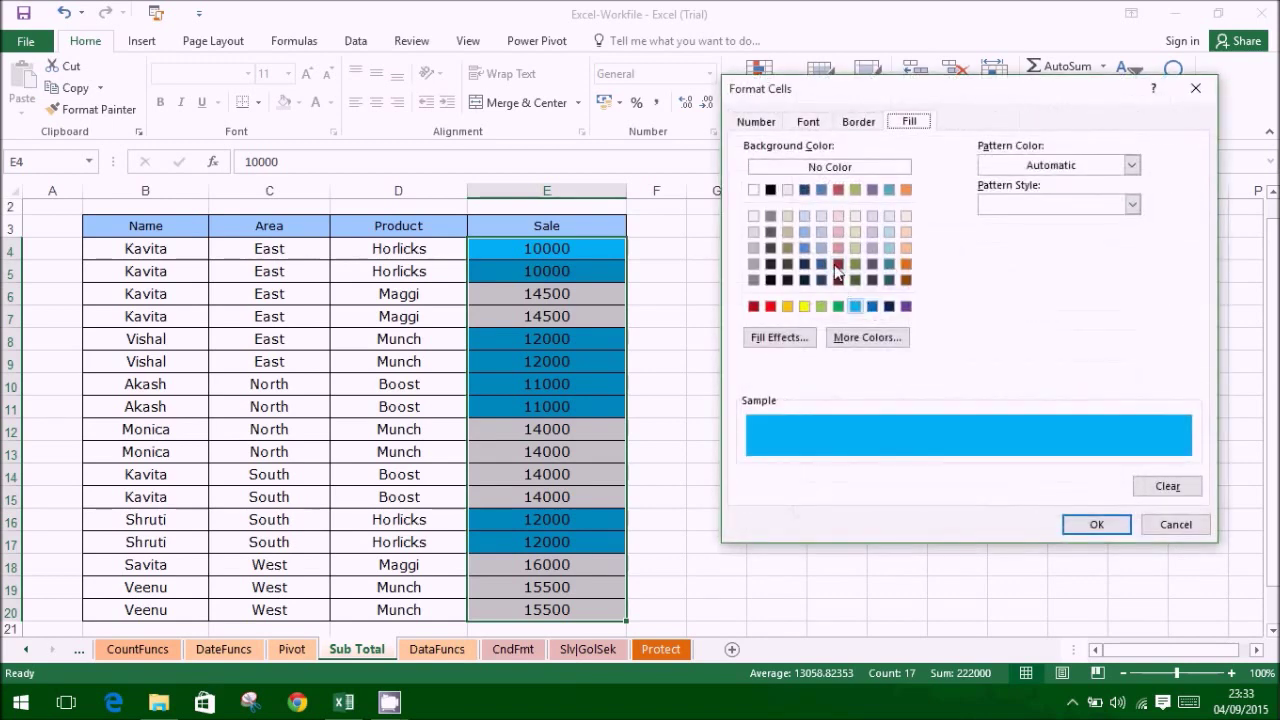
pyautogui.click(839, 248)
pyautogui.click(1096, 524)
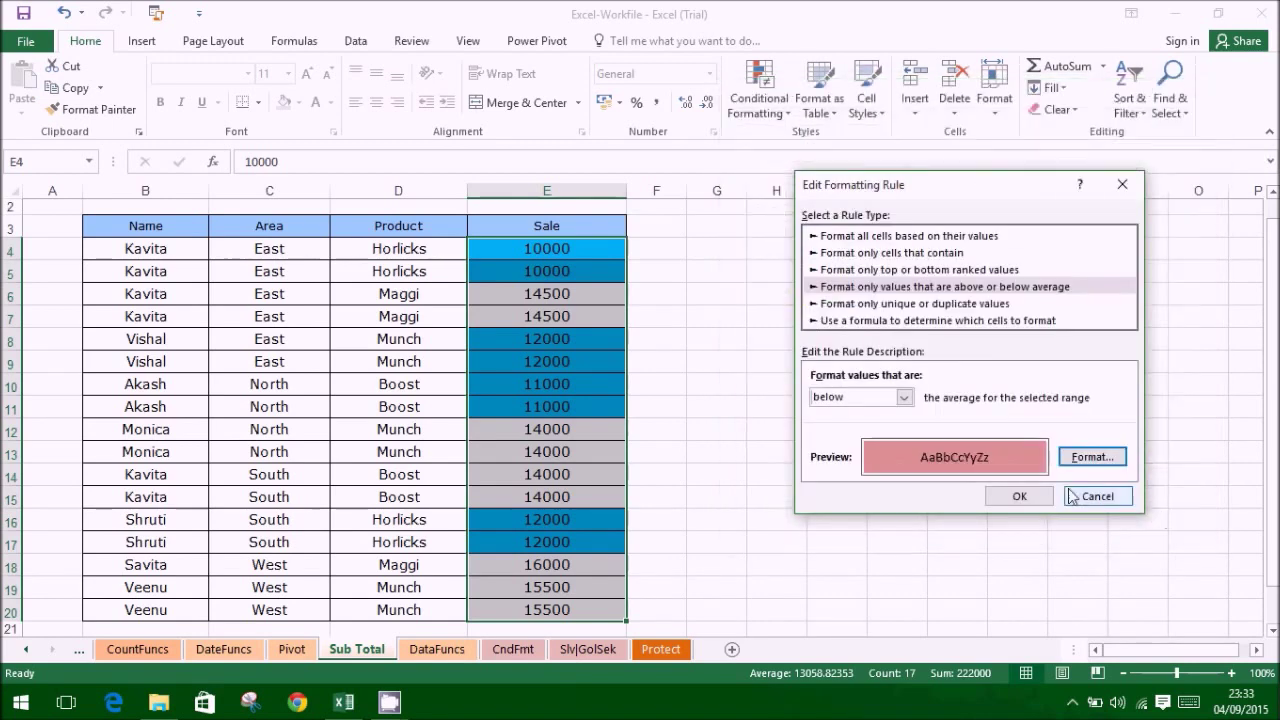
pyautogui.click(1020, 496)
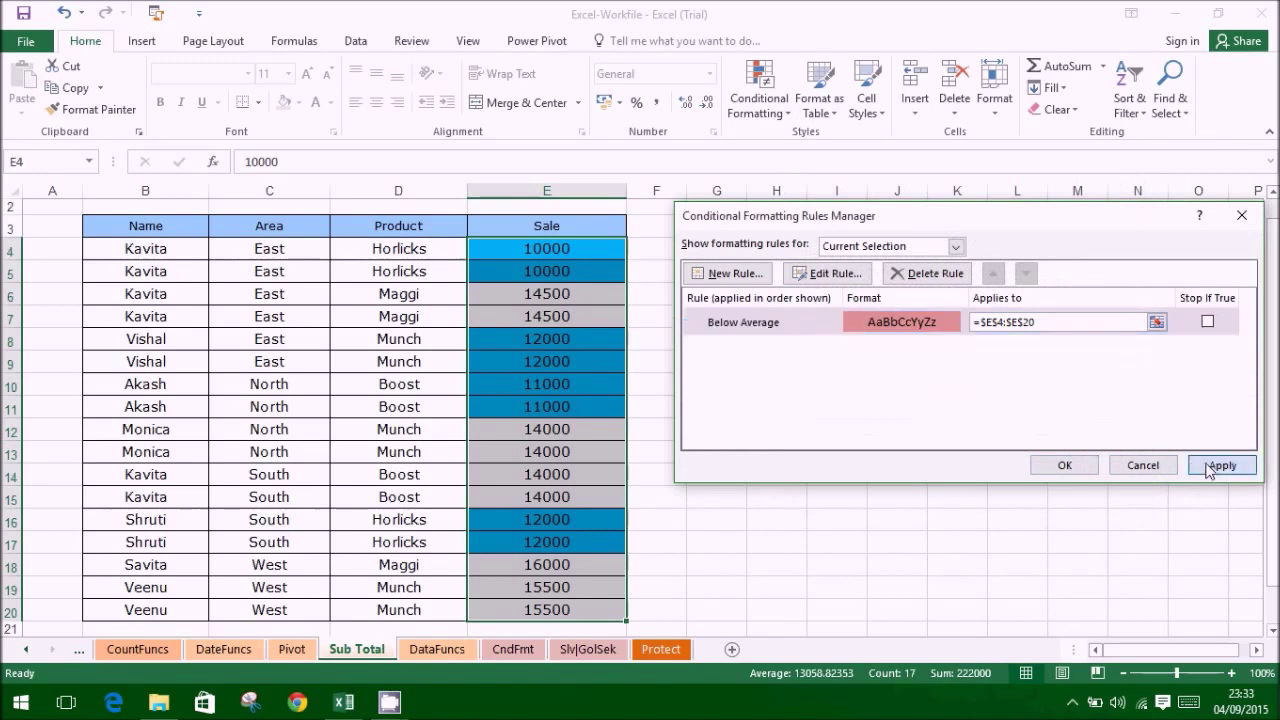
pyautogui.click(1221, 465)
# Switch the average rule from below to equal or below the average, and apply it
pyautogui.click(826, 273)
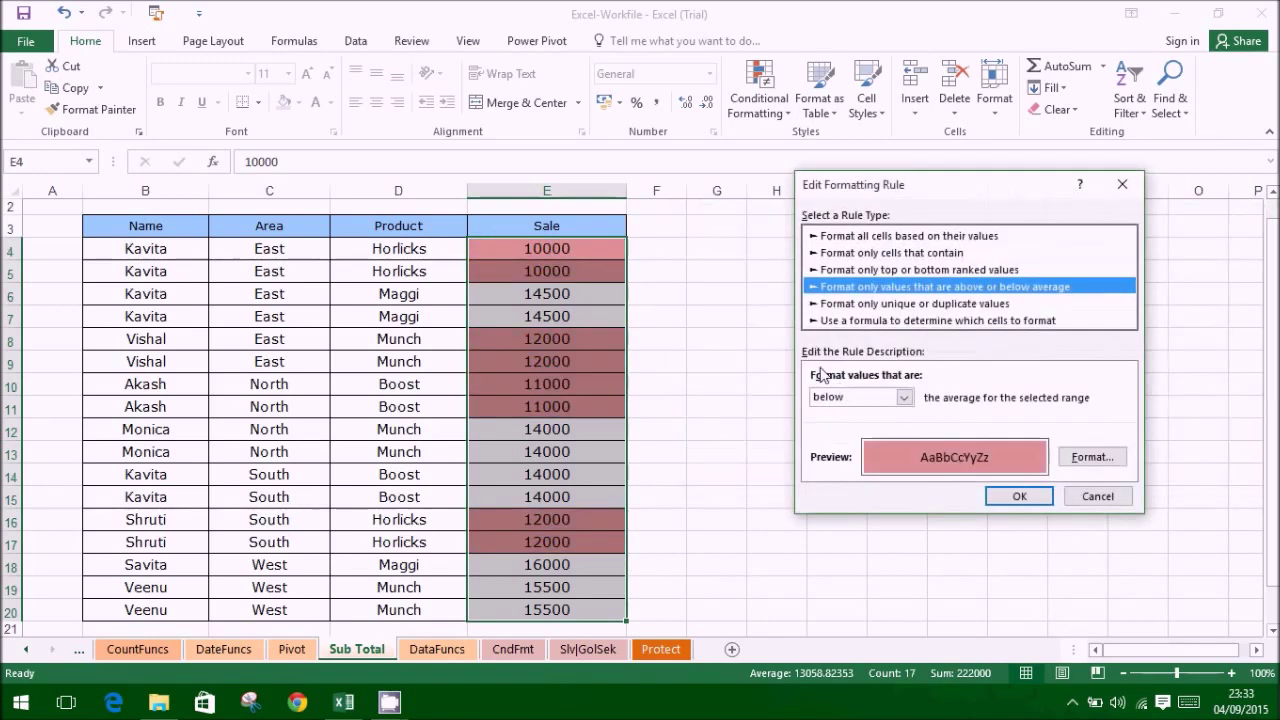
pyautogui.click(904, 397)
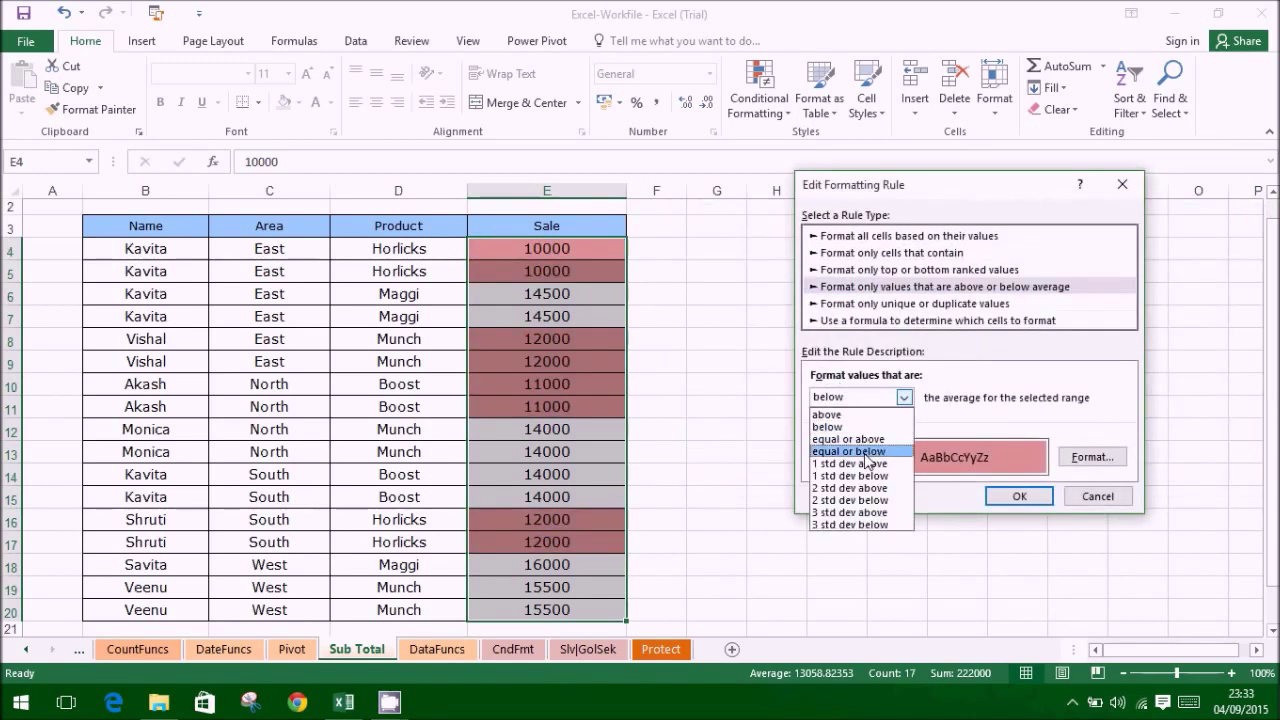
pyautogui.click(868, 452)
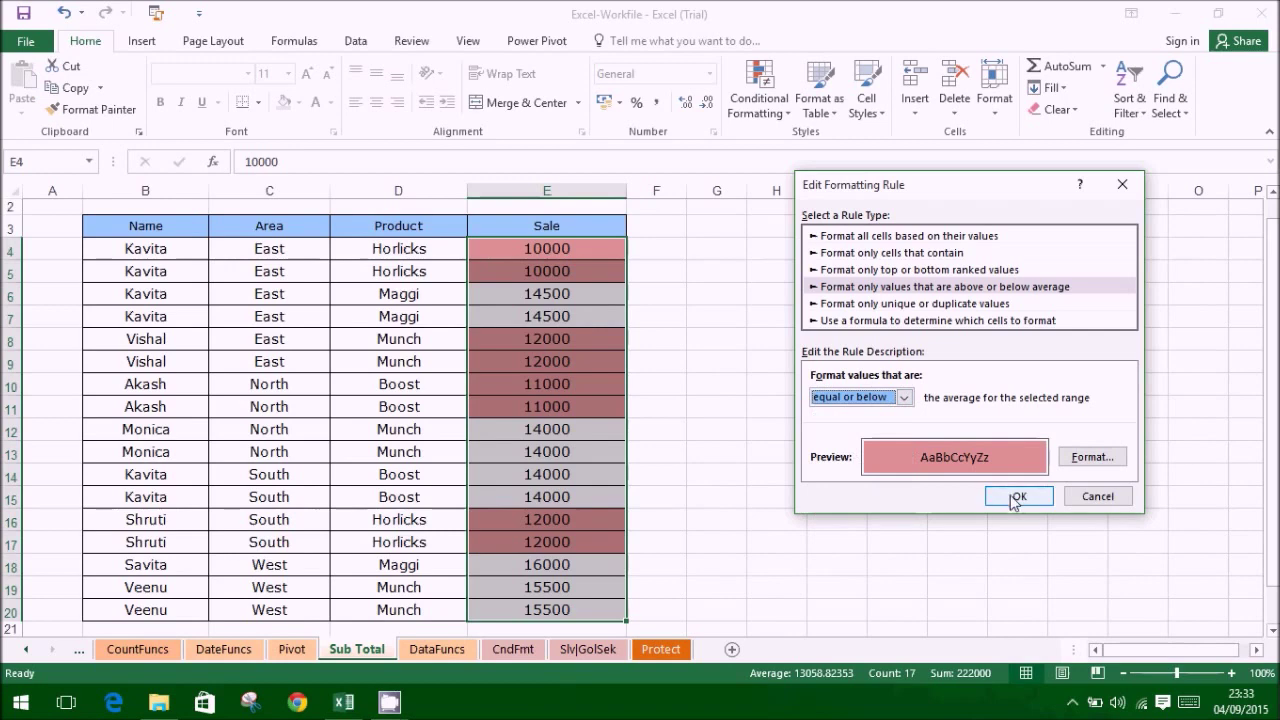
pyautogui.click(1016, 497)
pyautogui.click(1222, 465)
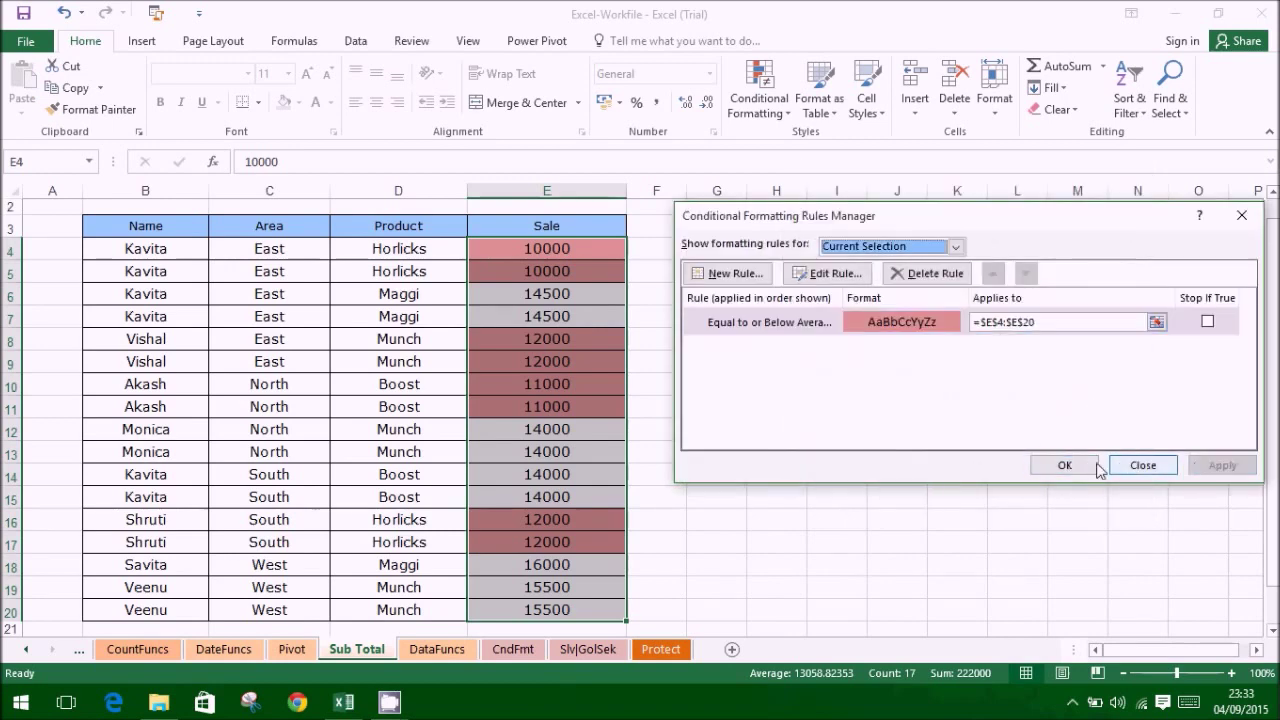
pyautogui.click(798, 273)
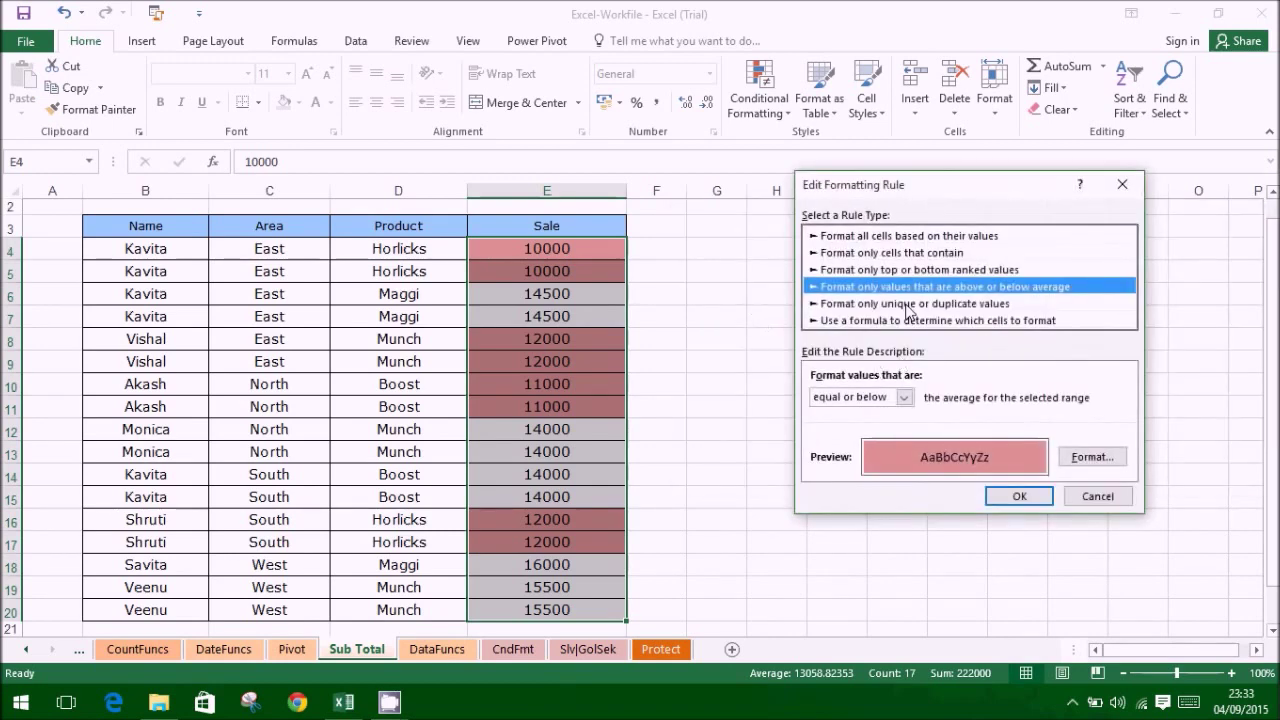
# Make the Sale rule fill duplicate values orange, then reopen it as a formula-based rule
pyautogui.click(906, 304)
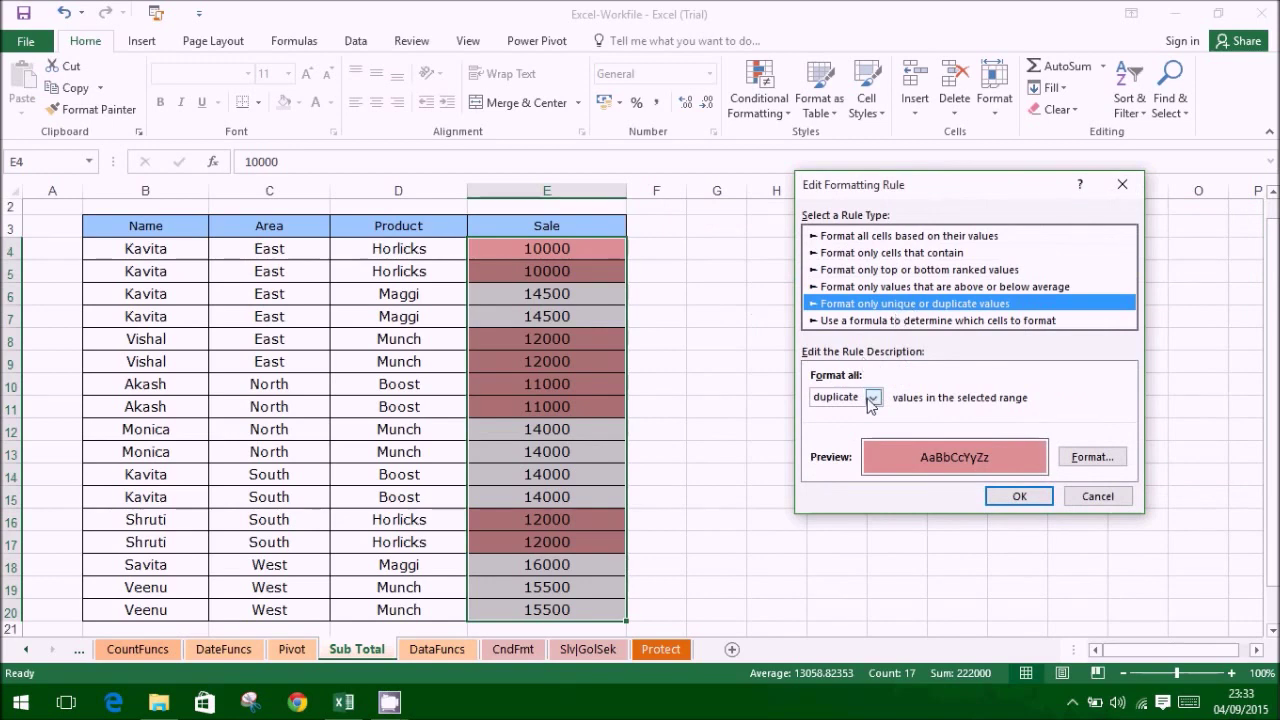
pyautogui.click(1090, 457)
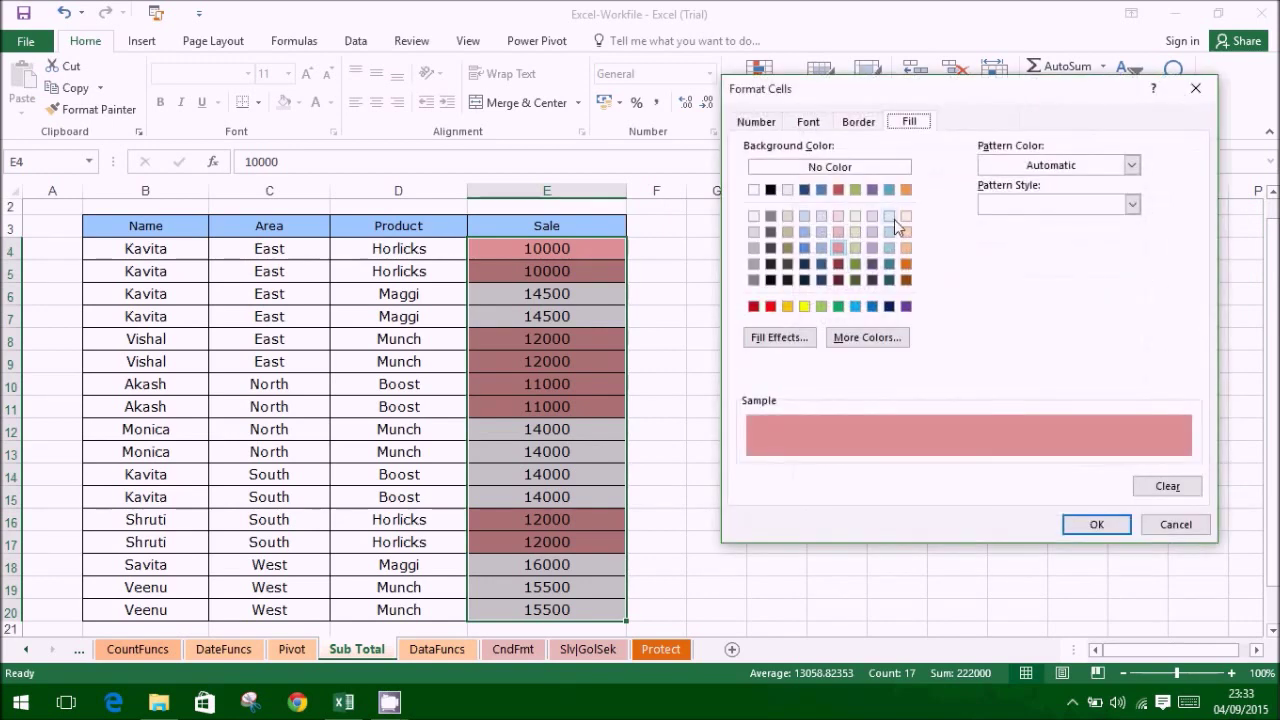
pyautogui.click(906, 265)
pyautogui.click(1099, 525)
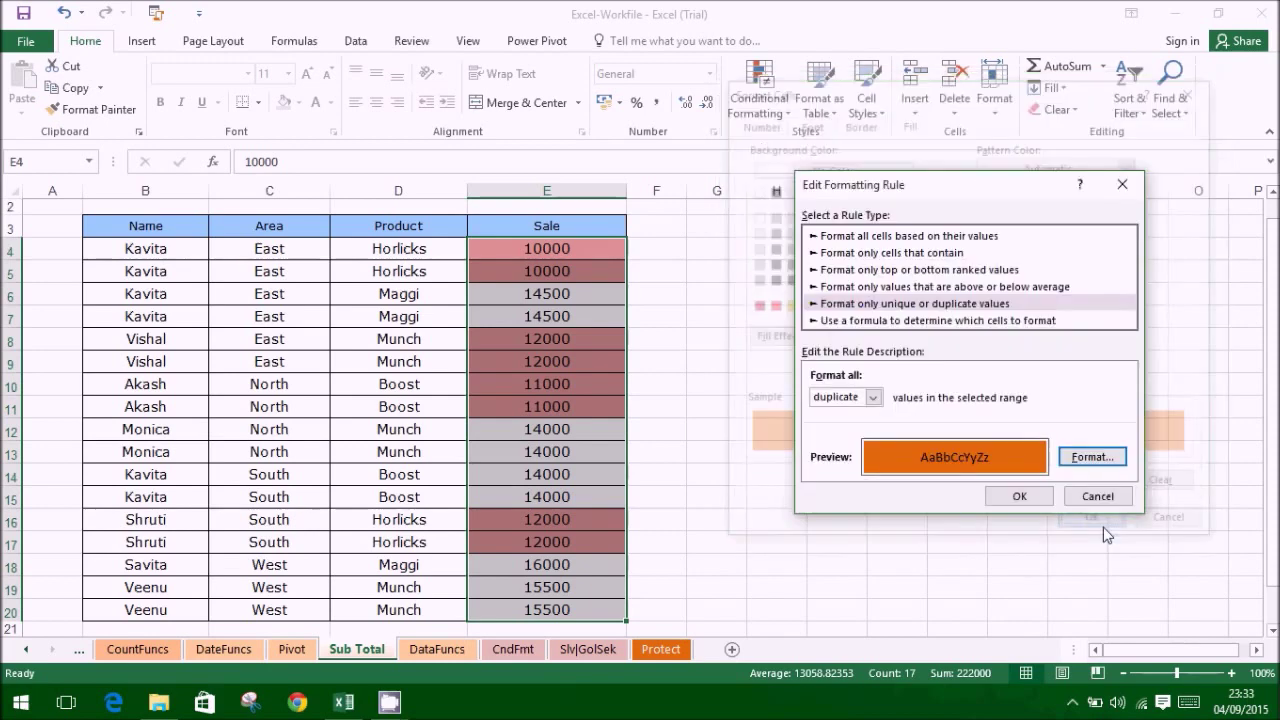
pyautogui.click(1025, 494)
pyautogui.click(1218, 466)
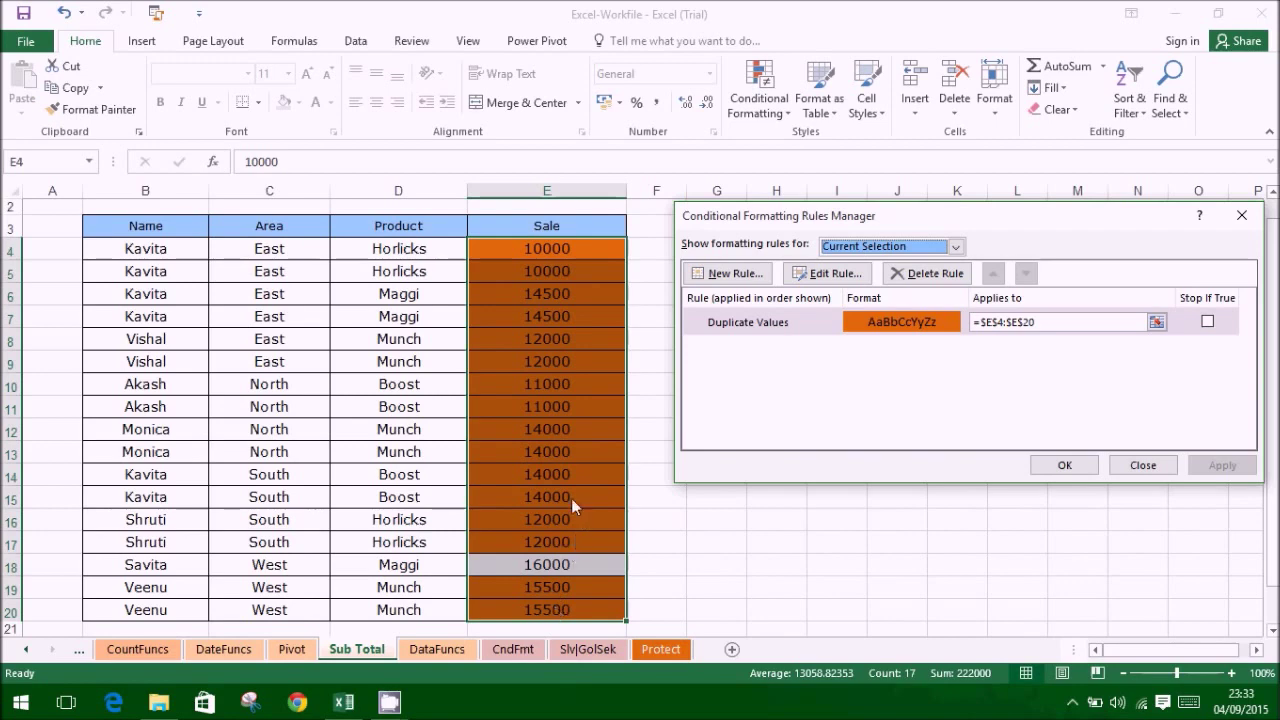
pyautogui.click(815, 274)
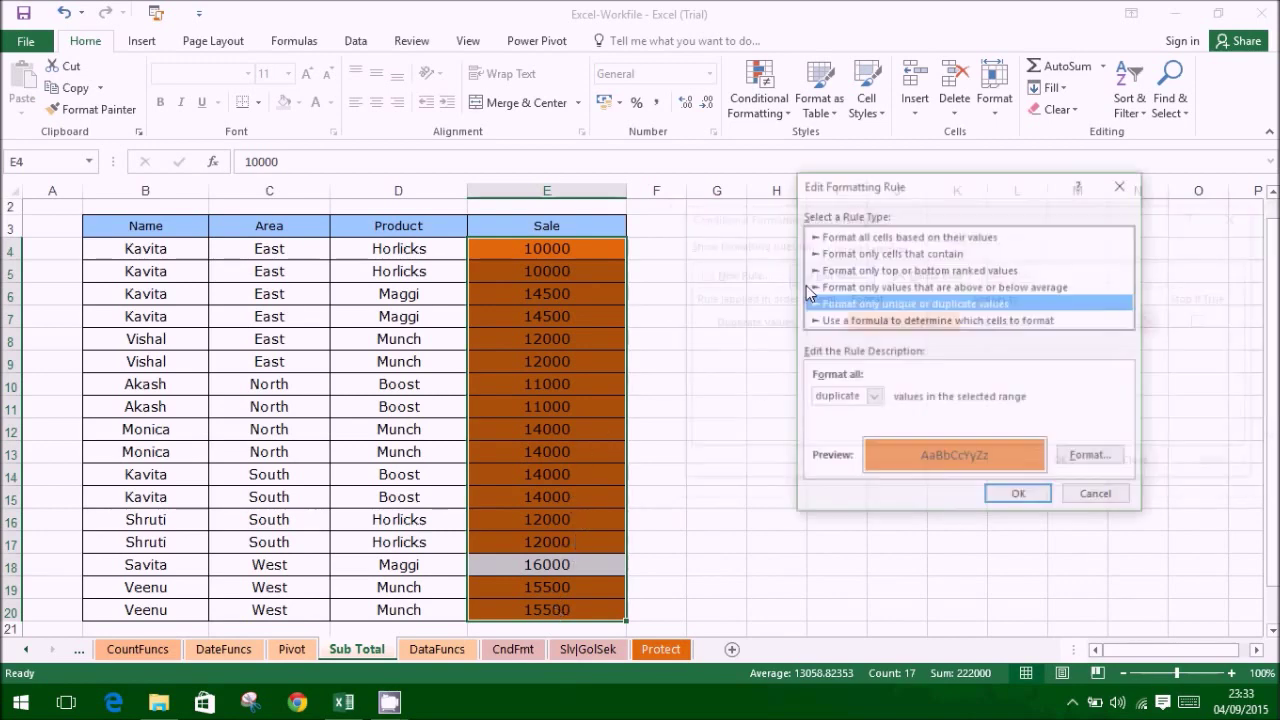
pyautogui.click(920, 321)
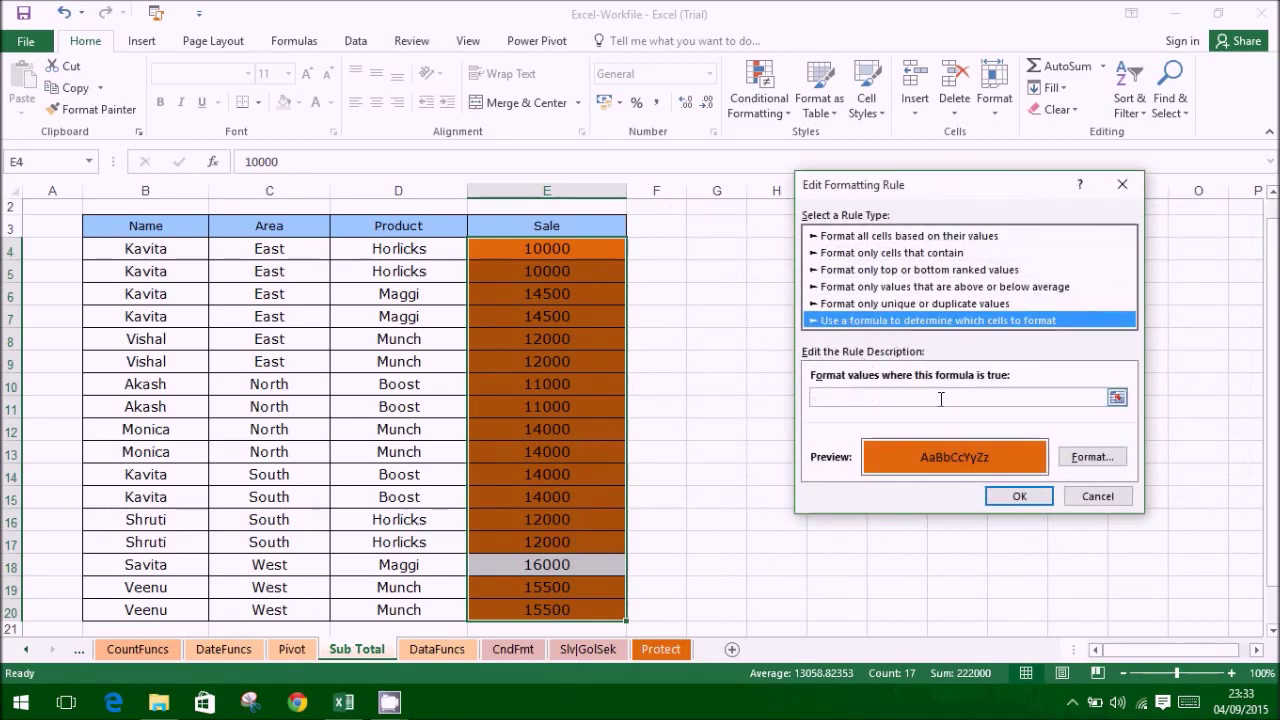